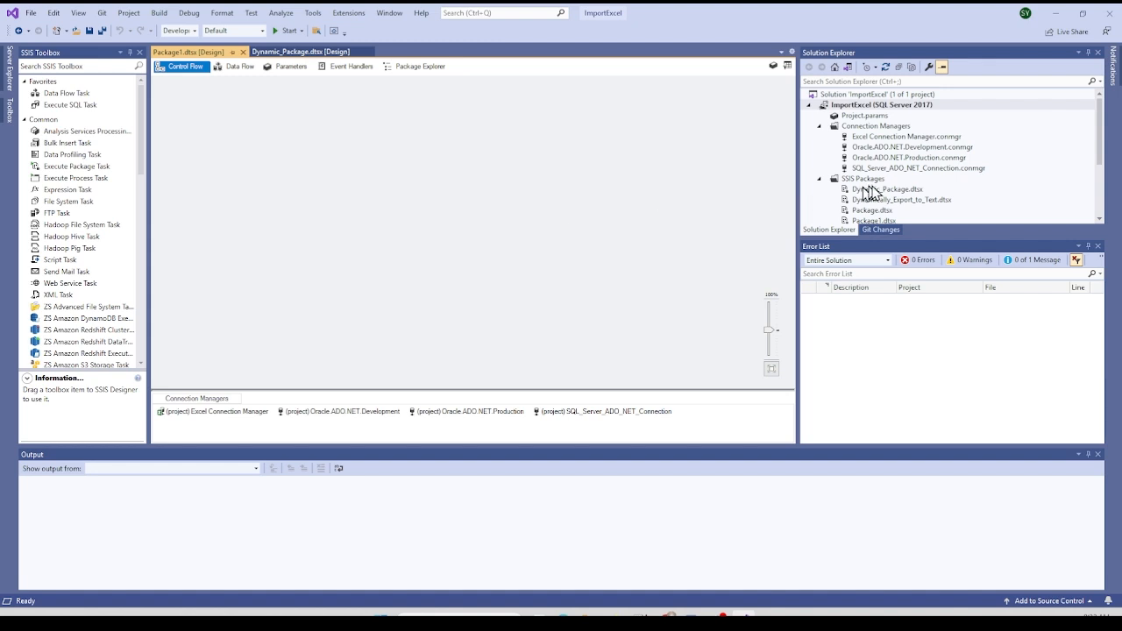
Rename Package1.dtsx to Dynamic_Data_Flow_Task.dtsx in the SSIS Packages folder and agree to reload the changed files
scroll(885, 202, "down", 2)
left_click(876, 158)
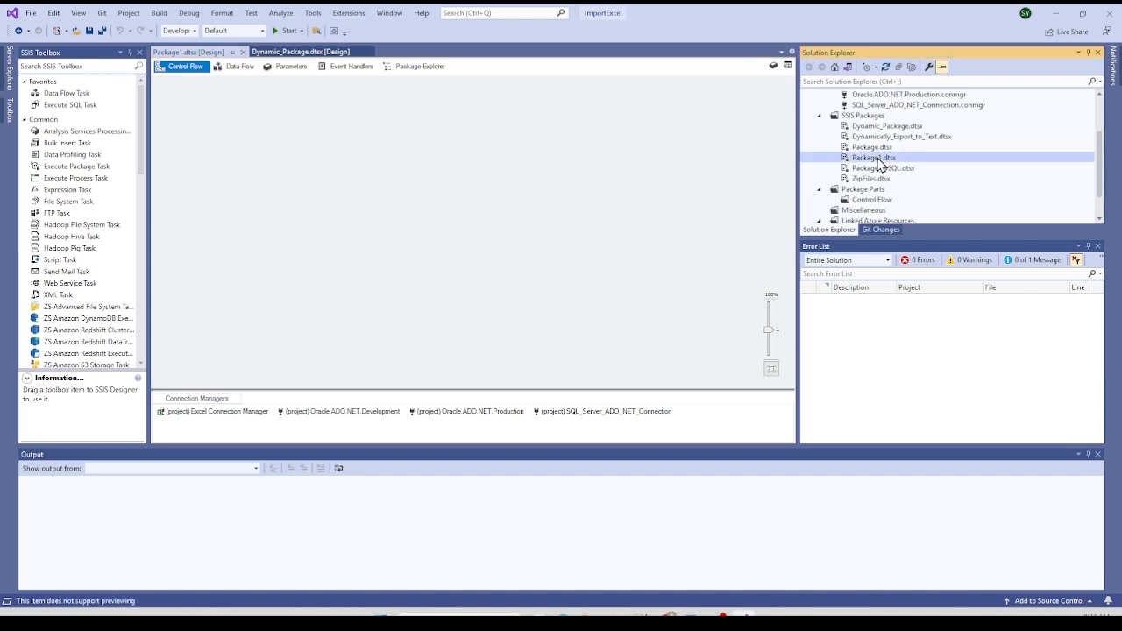
right_click(876, 158)
left_click(901, 386)
type("Dynamic_Data_Flow_Task")
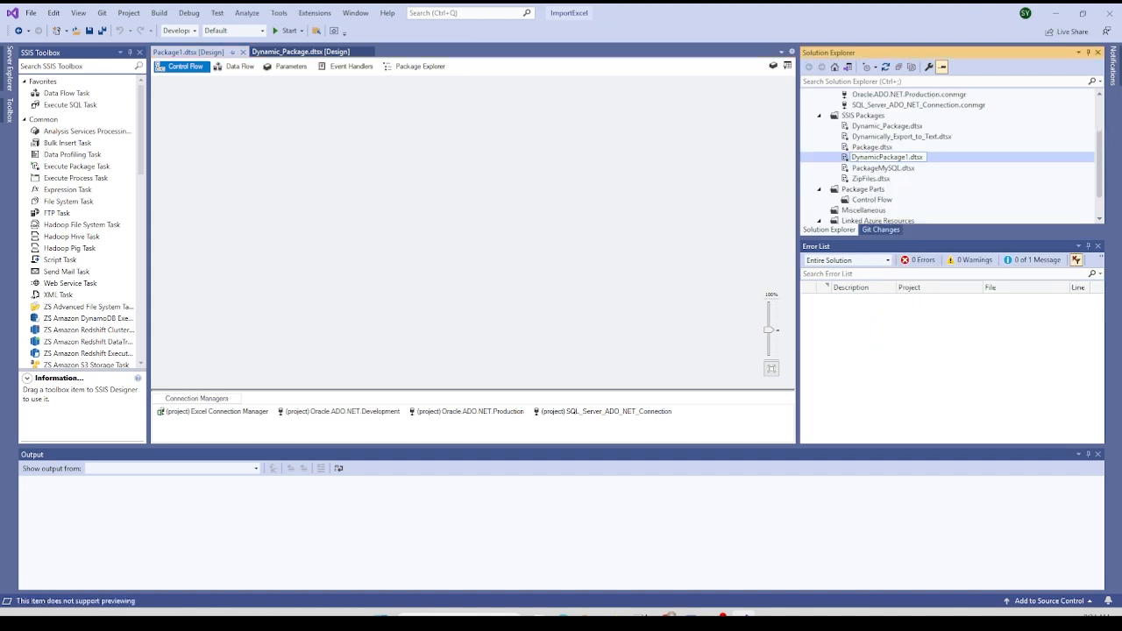
key("Return")
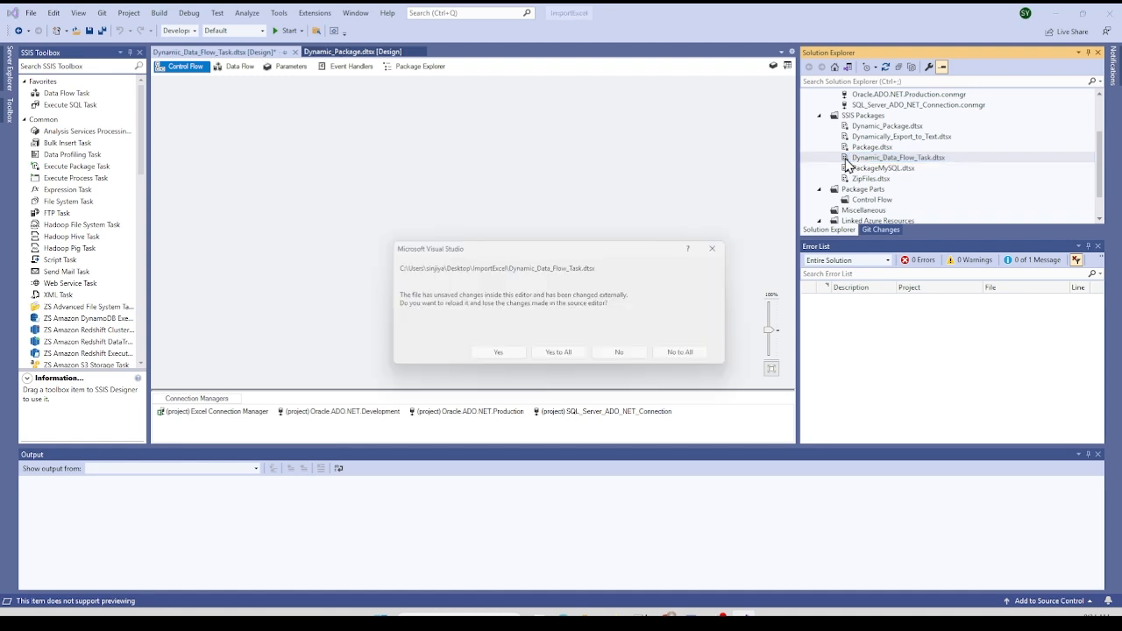
left_click(549, 359)
Add a Data Flow Task to the package's control flow and open its data flow for design
left_click_drag(146, 213, 190, 225)
left_click(71, 95)
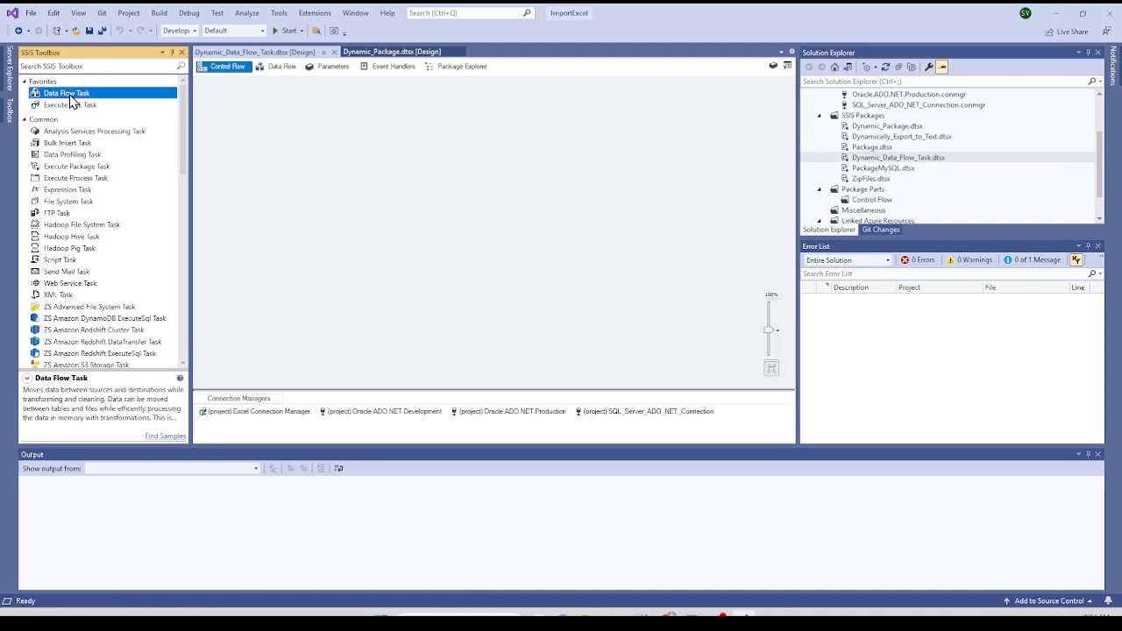
left_click_drag(72, 102, 405, 172)
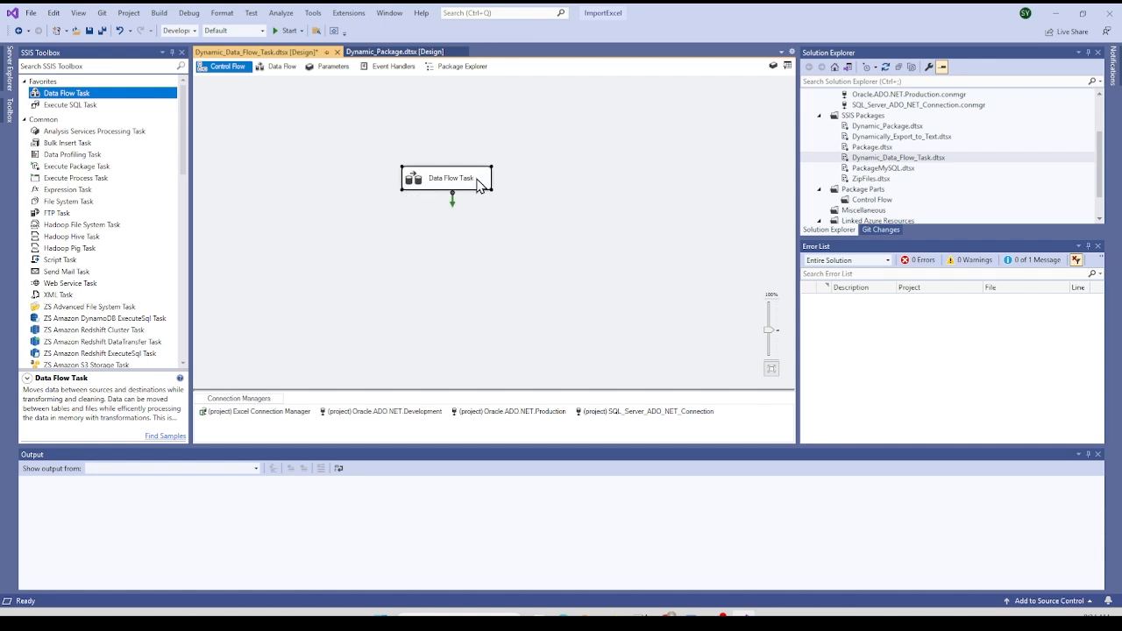
double_click(477, 182)
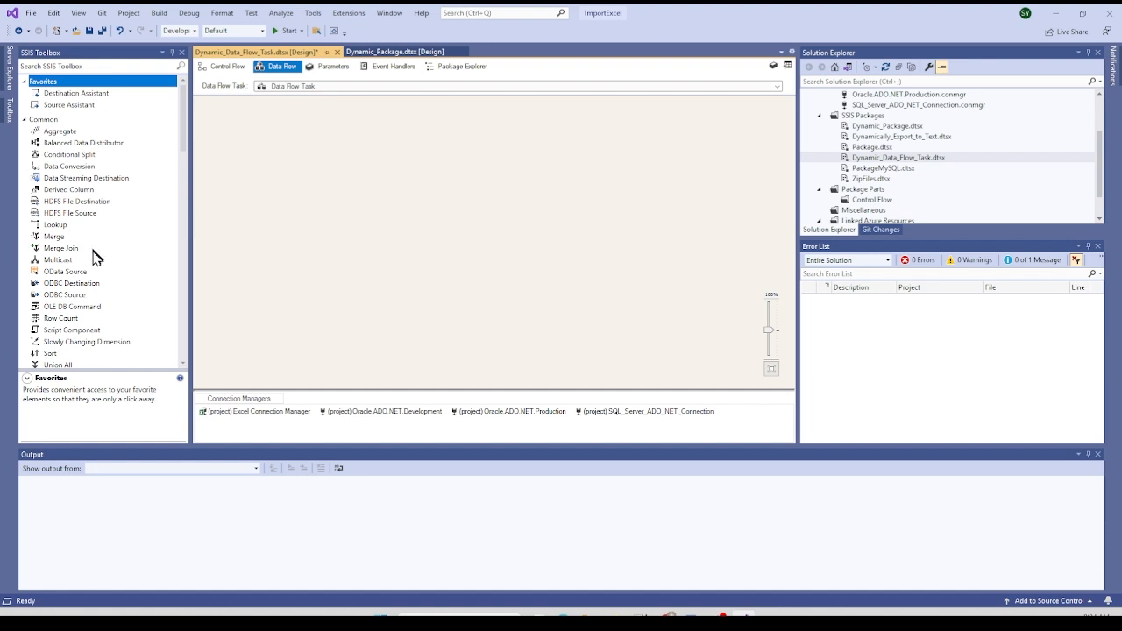
Add an ADO NET Source to the upper middle of the data flow canvas
scroll(93, 253, "down", 10)
scroll(93, 257, "down", 10)
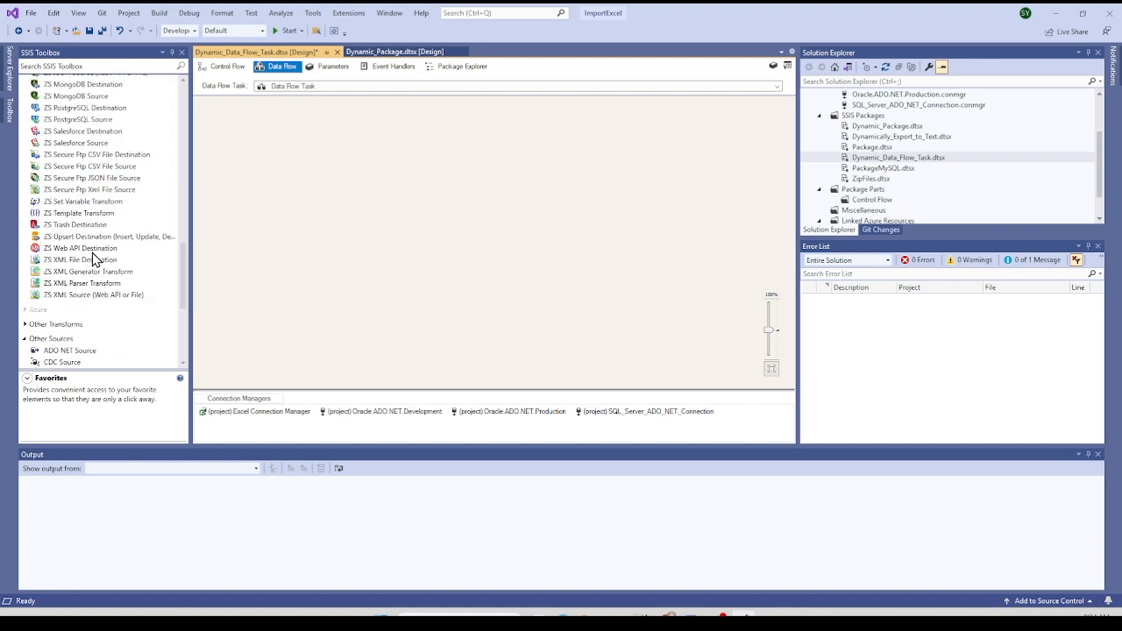
scroll(90, 258, "down", 4)
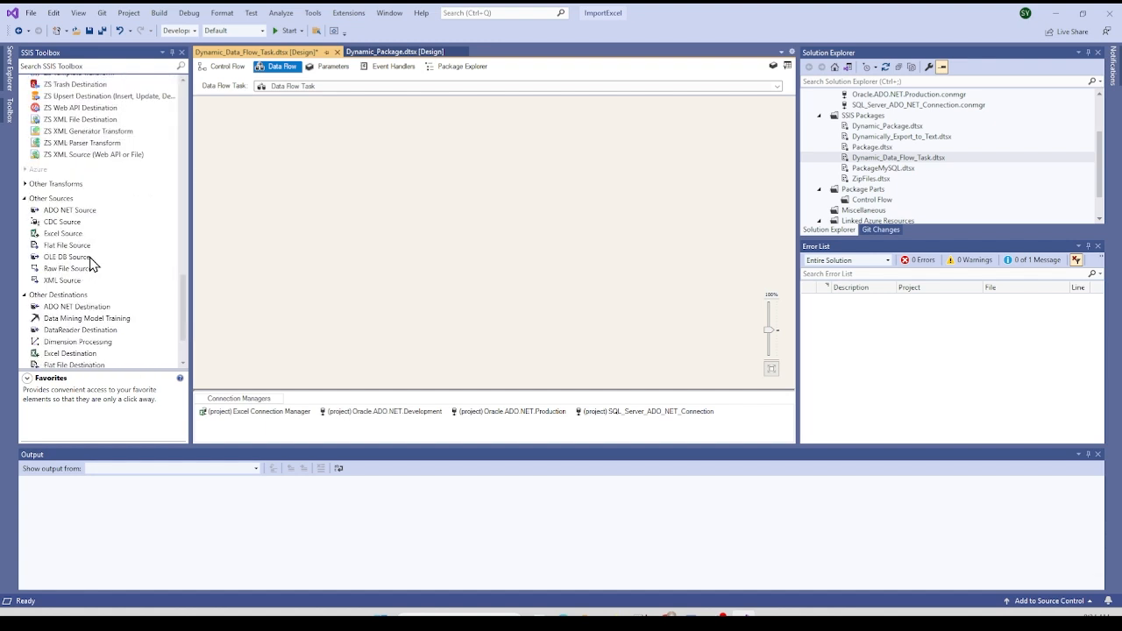
left_click_drag(80, 211, 396, 162)
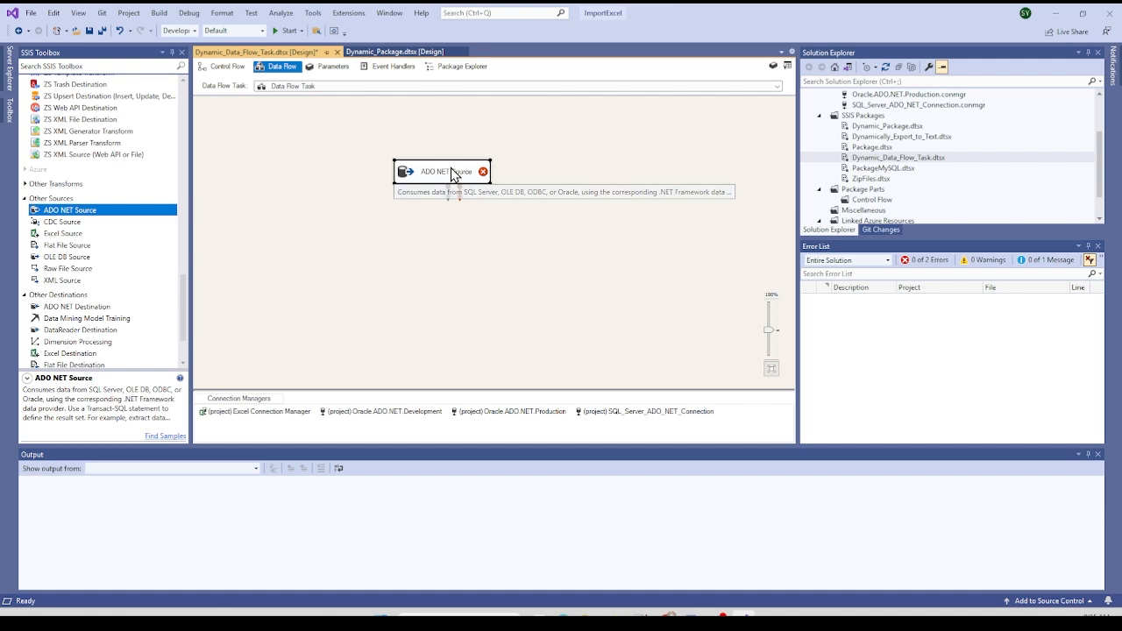
Set the ADO NET Source's data access mode to SQL command with the query SELECT * FROM SAMPLE_DATASET
right_click(453, 174)
left_click(476, 176)
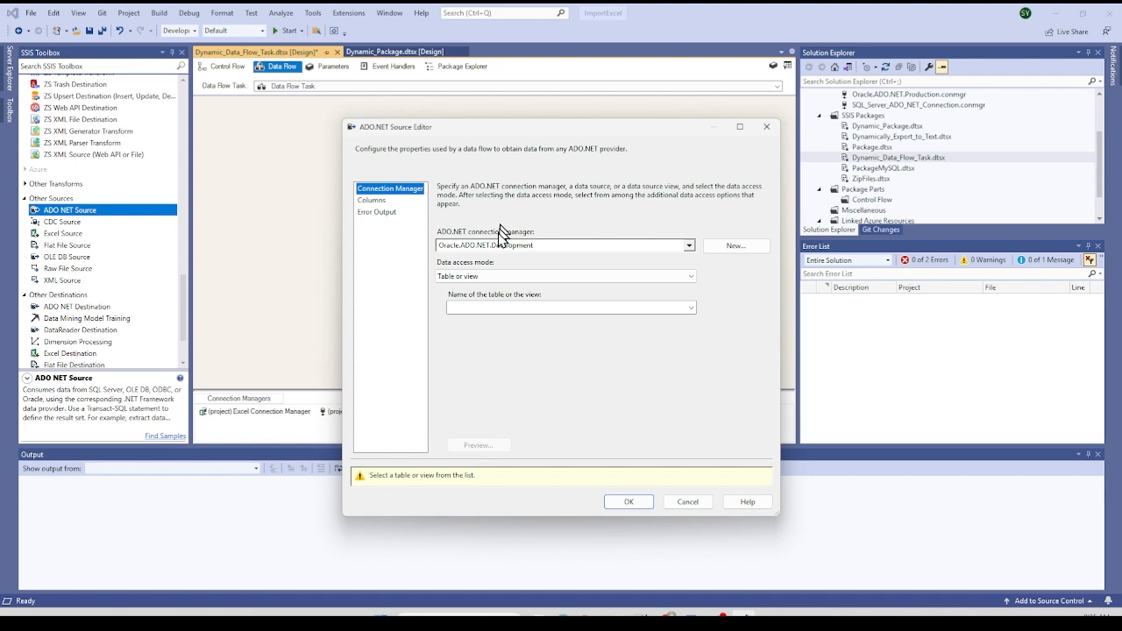
left_click(498, 276)
left_click(486, 298)
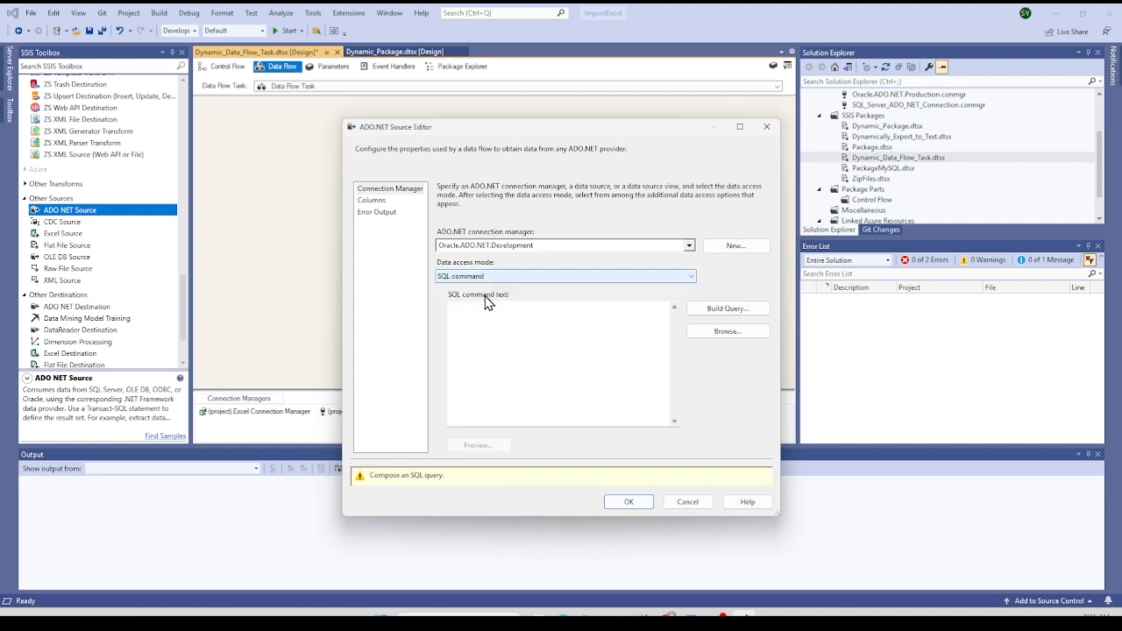
type("SELECT * FROM")
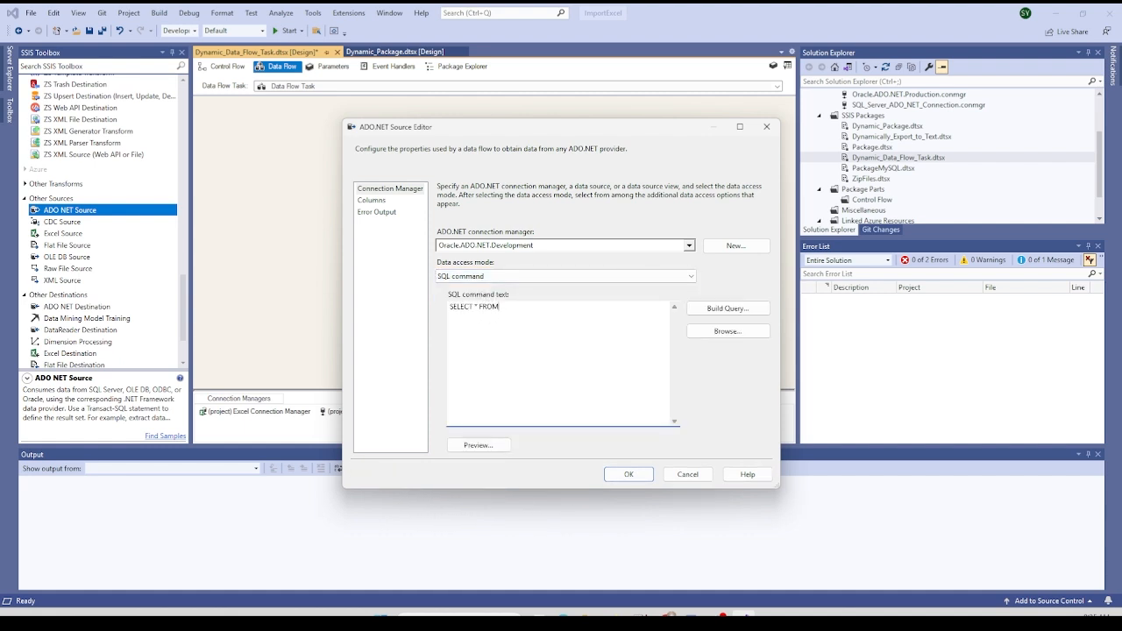
type(" SAMPLE_DATASET")
Preview the source query's rows with readable column widths and accept the ADO NET Source settings
left_click(489, 445)
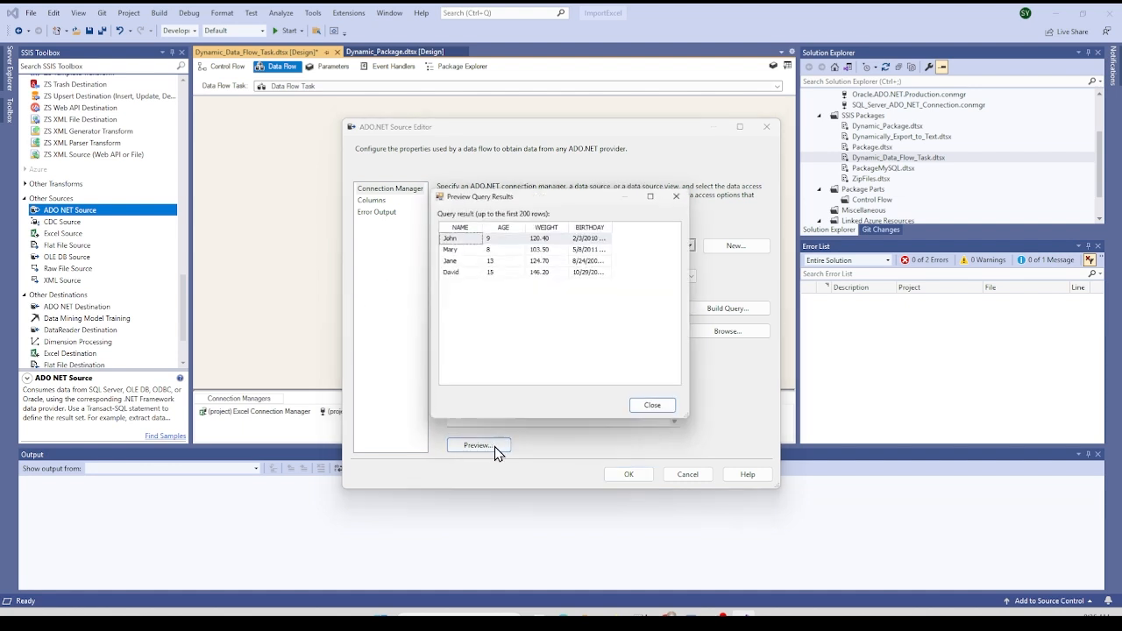
left_click_drag(479, 224, 499, 224)
left_click_drag(633, 226, 662, 232)
left_click_drag(499, 226, 494, 233)
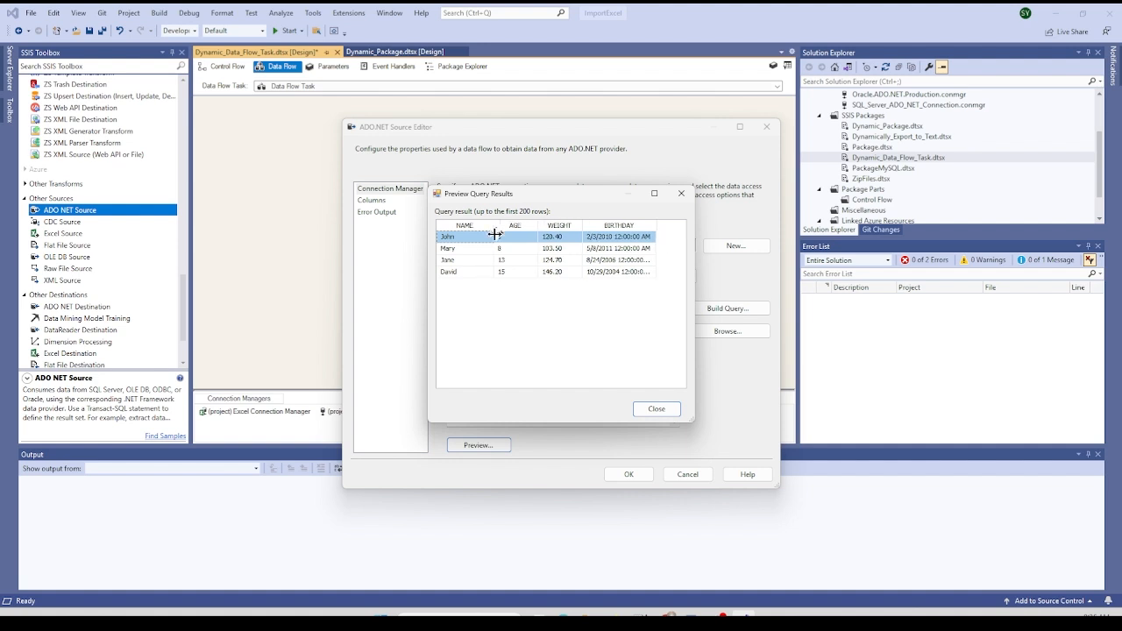
left_click(658, 410)
left_click(625, 474)
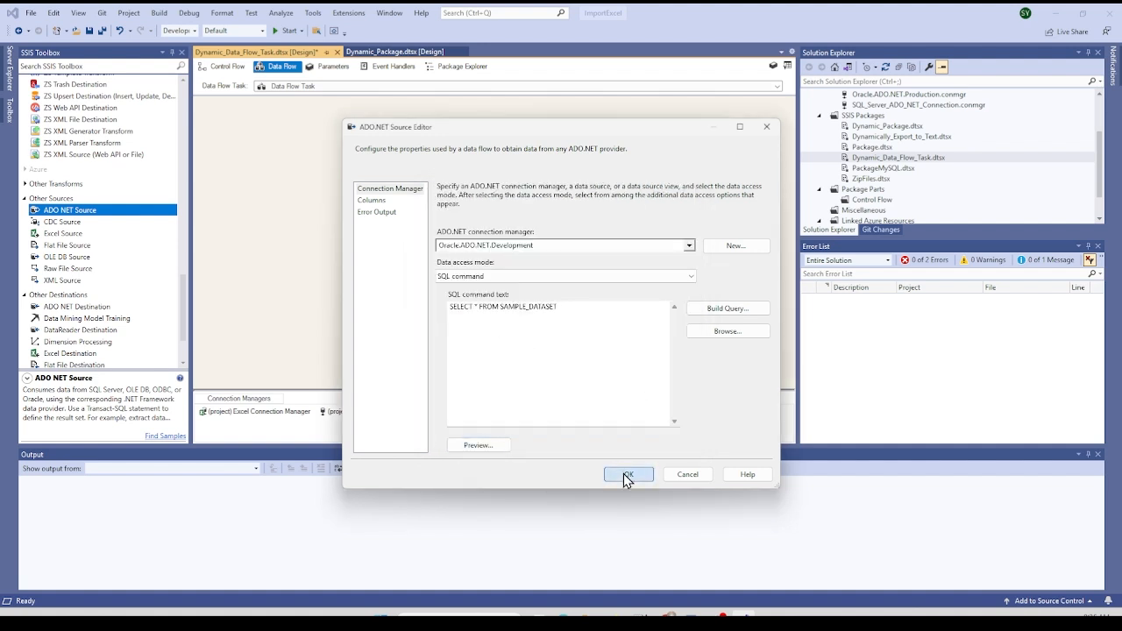
Add a Flat File Destination below the ADO NET Source and connect the source's output to it
scroll(78, 333, "down", 2)
left_click_drag(75, 290, 450, 279)
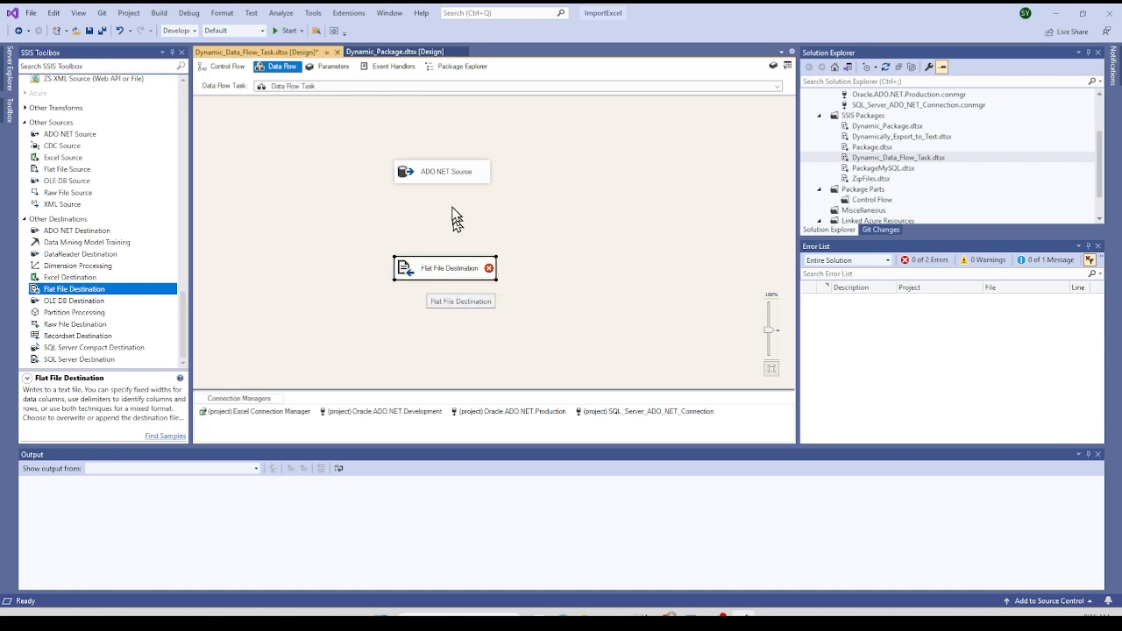
left_click(456, 181)
left_click_drag(447, 195, 449, 268)
left_click(451, 268)
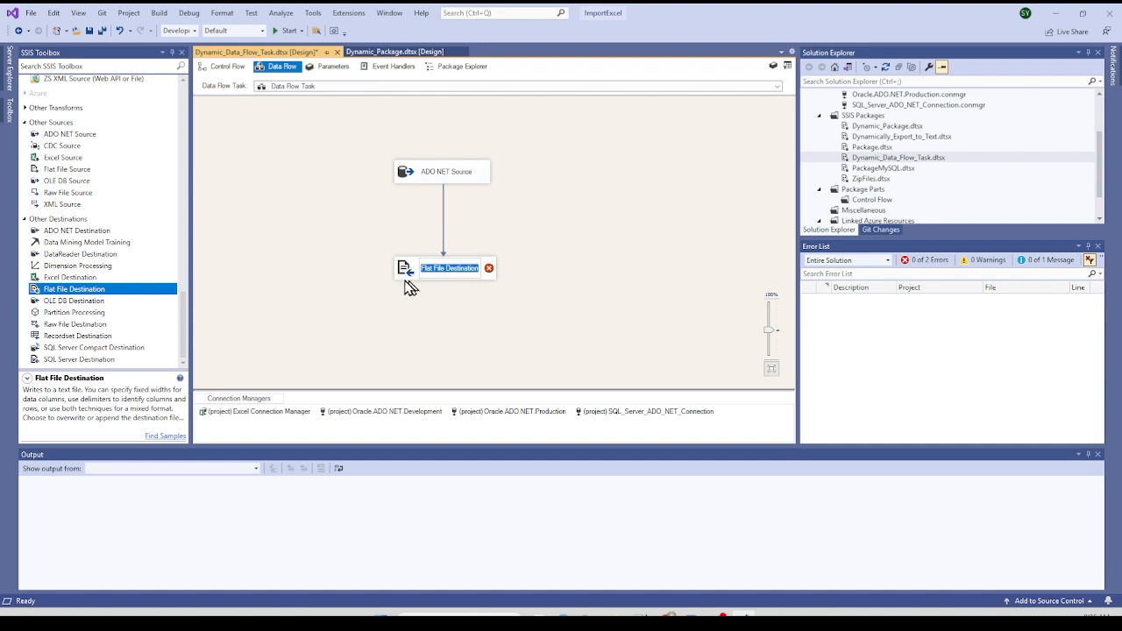
Create a new Delimited flat file connection manager for the Flat File Destination, with Test.txt as its file and comma-separated columns
right_click(445, 277)
left_click(471, 292)
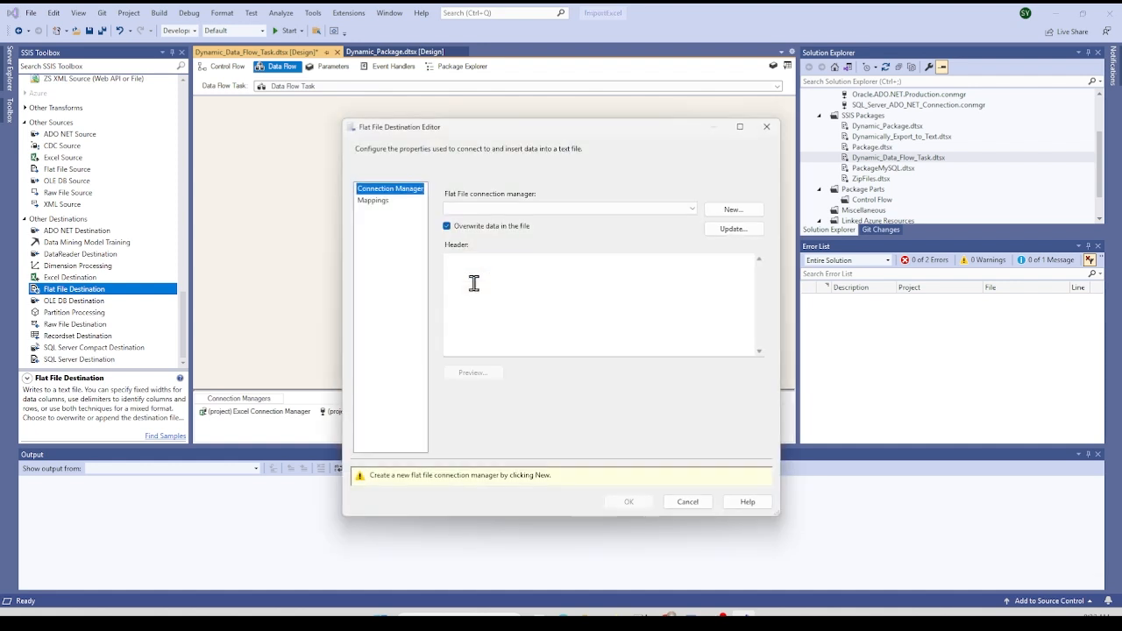
left_click(738, 208)
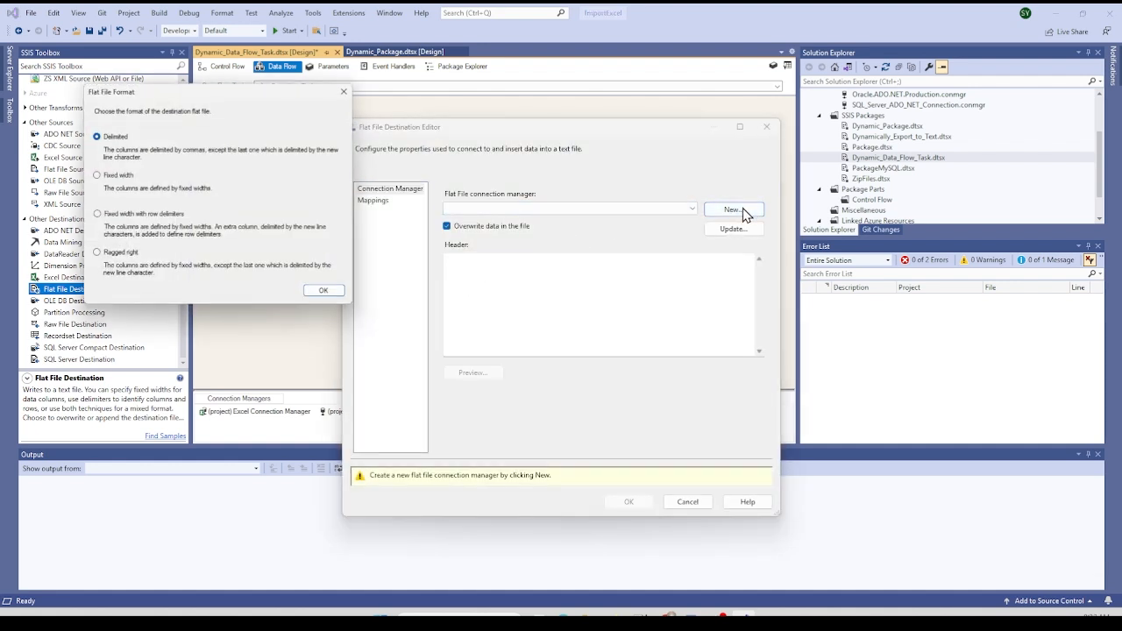
left_click_drag(187, 95, 532, 155)
left_click(670, 354)
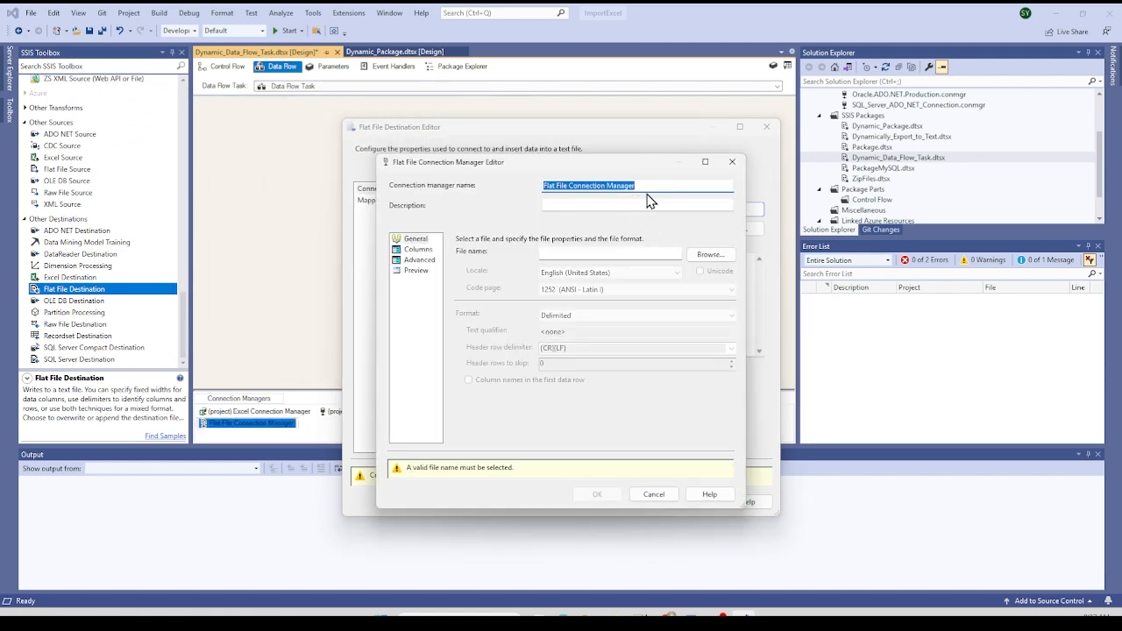
left_click(638, 205)
left_click(691, 253)
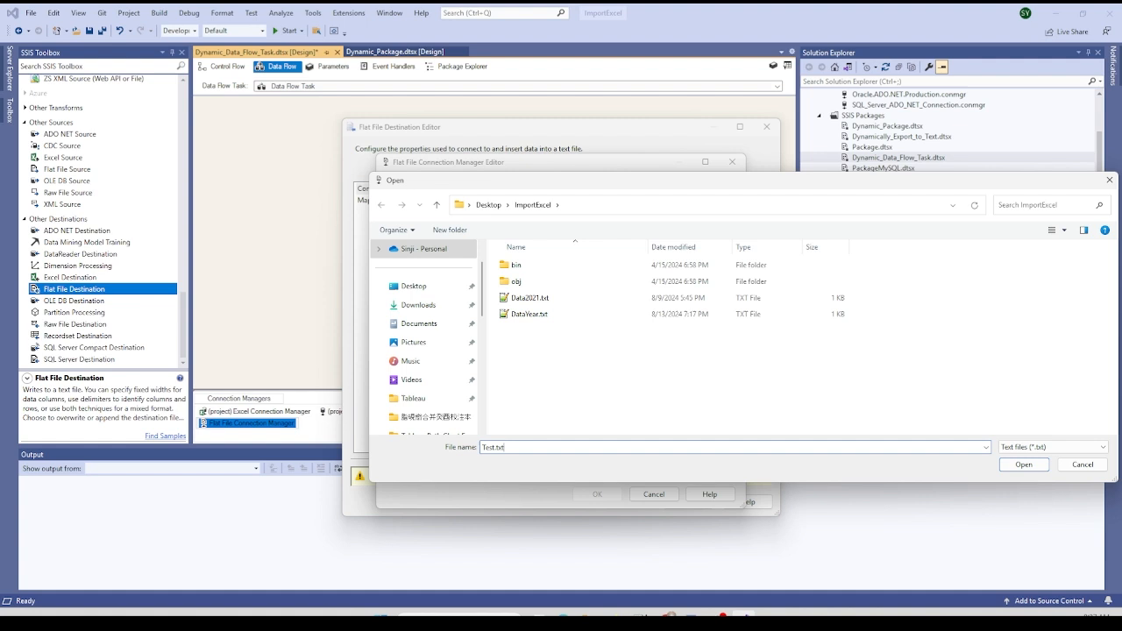
left_click(1020, 465)
left_click(418, 250)
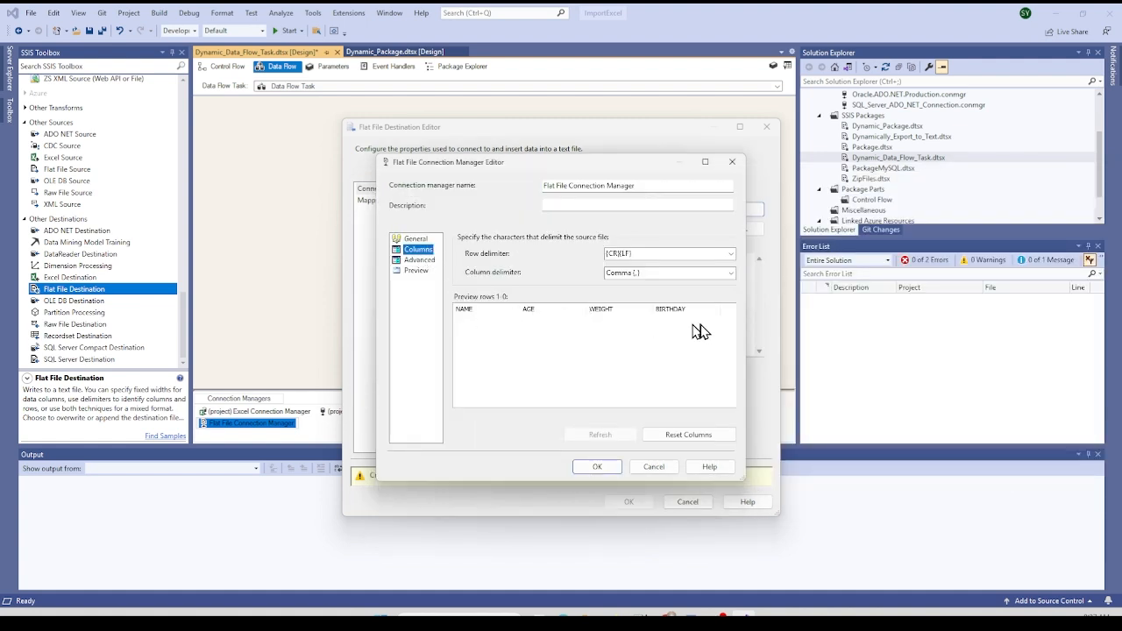
left_click(611, 472)
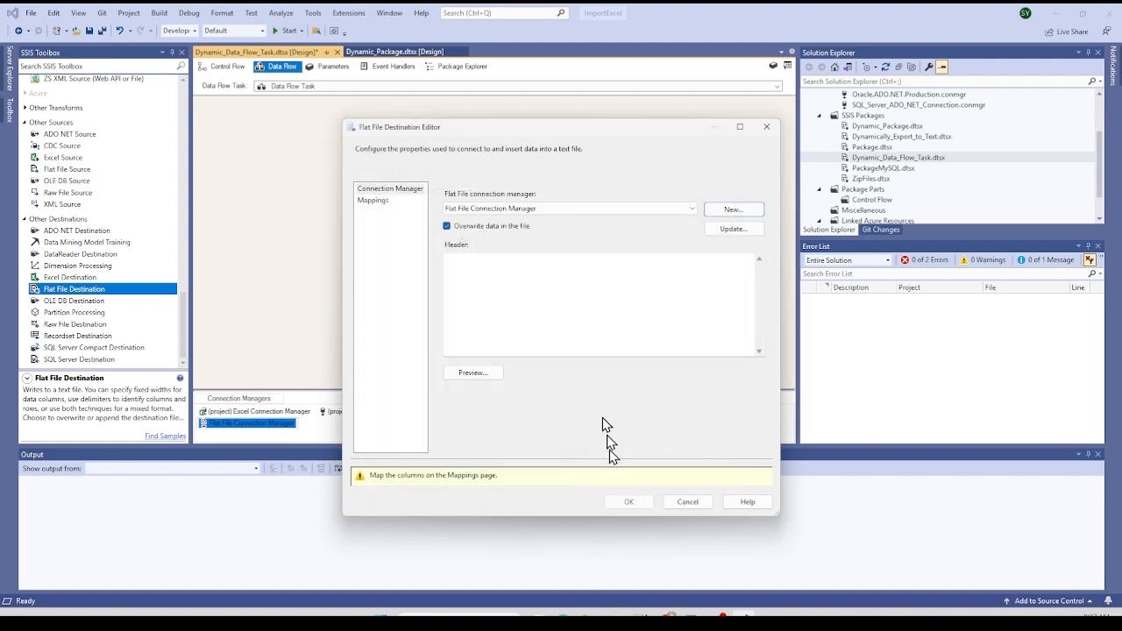
Preview the Flat File Destination's data and accept its connection settings
left_click(568, 287)
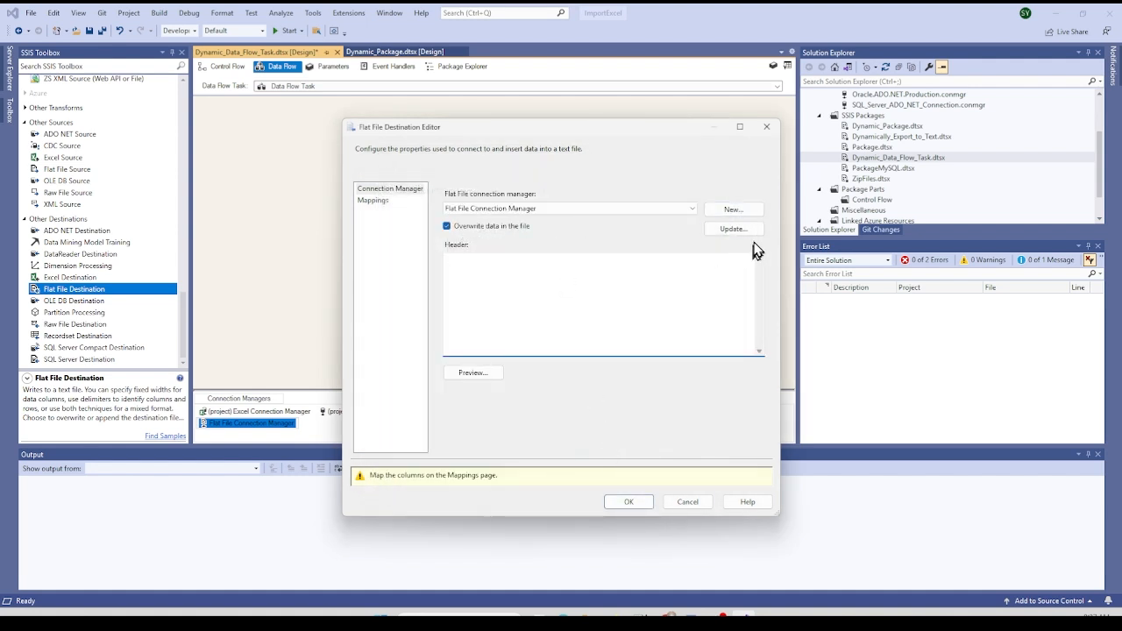
left_click(476, 375)
left_click(657, 422)
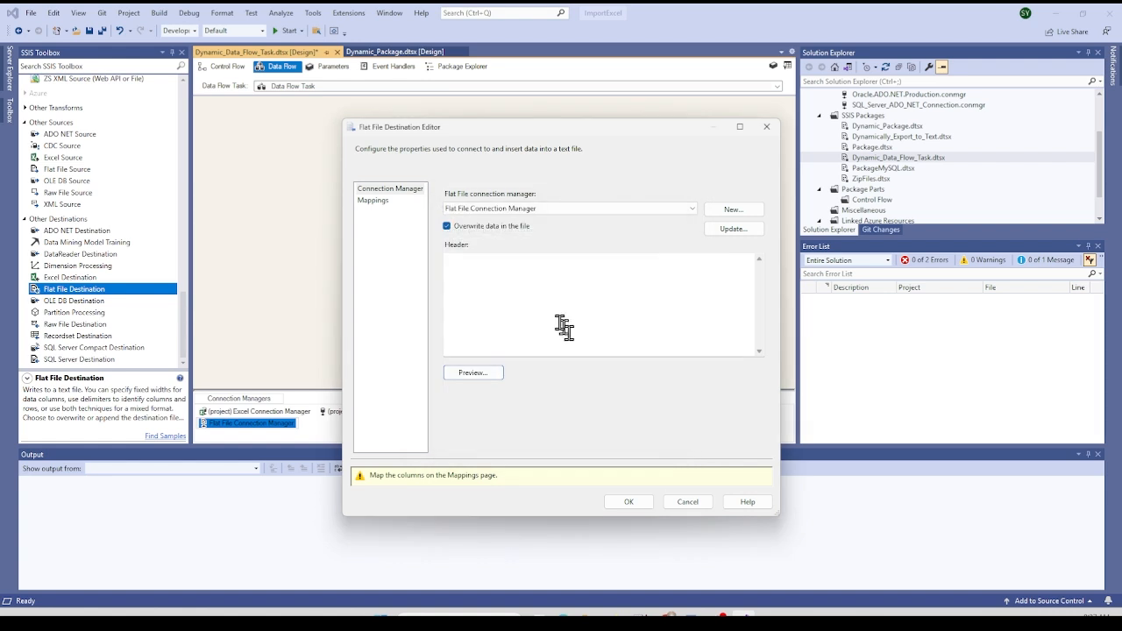
left_click(629, 501)
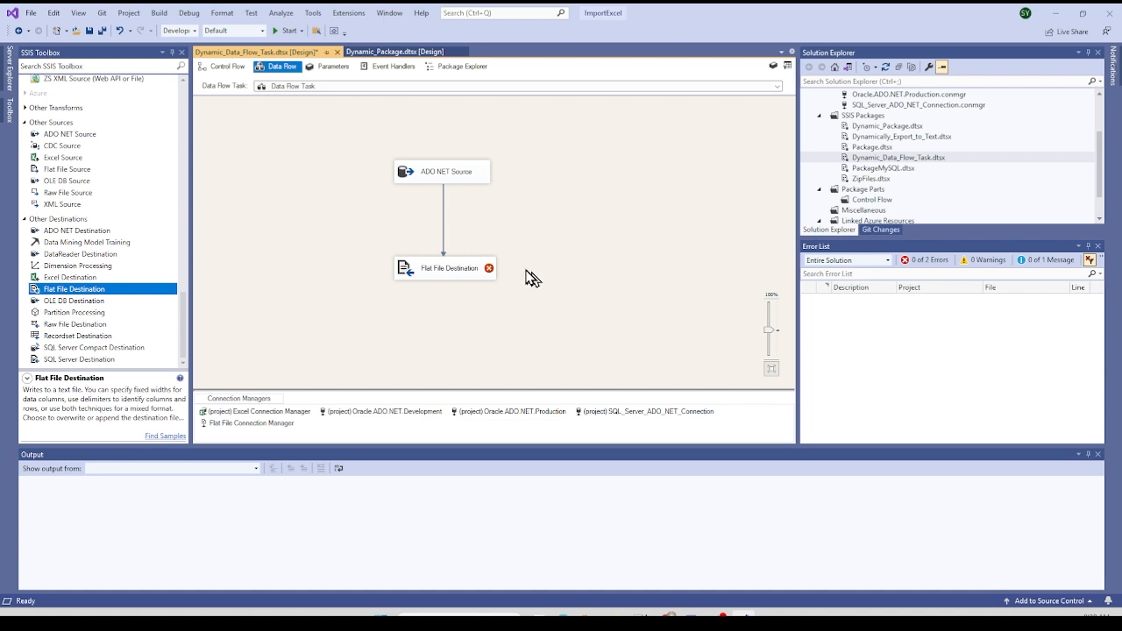
Map the input columns NAME, AGE, WEIGHT and BIRTHDAY to the matching columns of the Flat File Destination
right_click(460, 267)
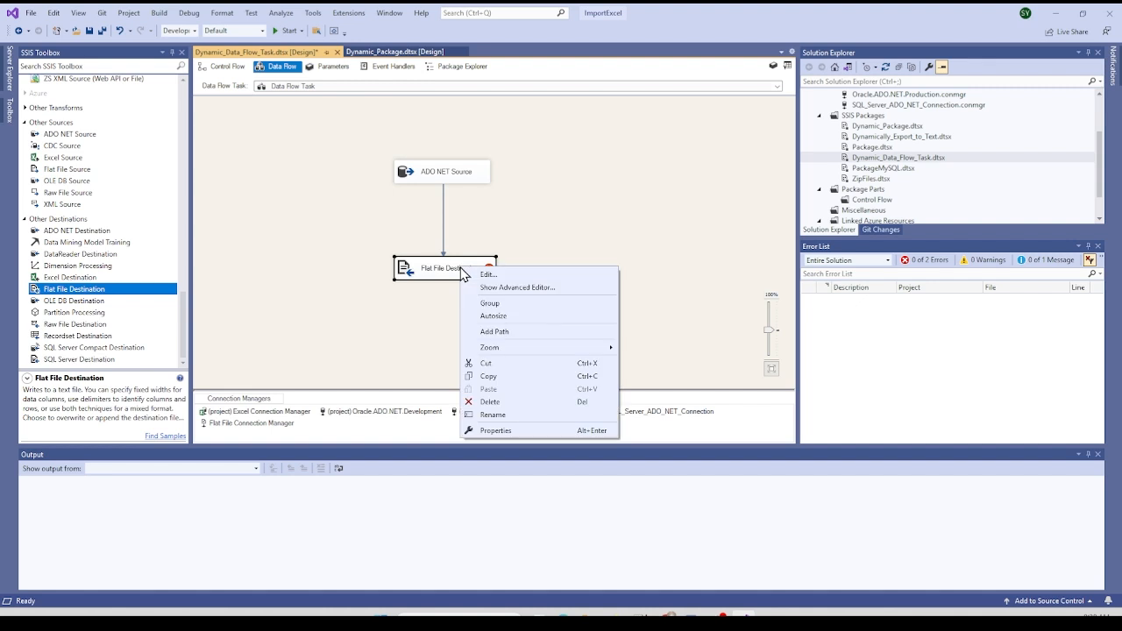
left_click(488, 276)
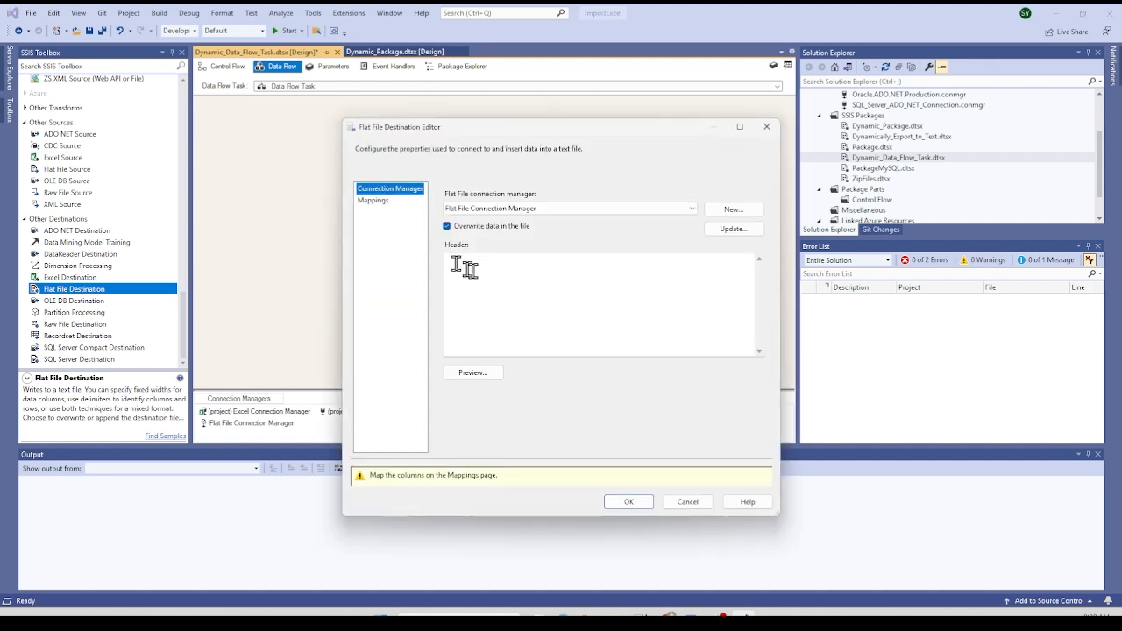
left_click(373, 201)
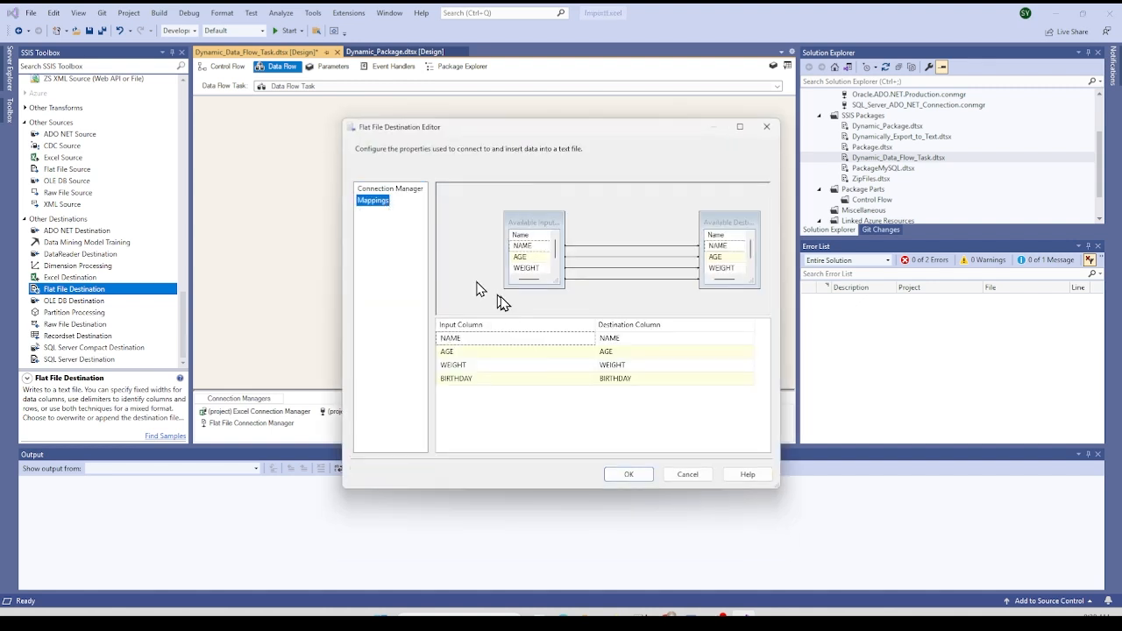
left_click(629, 474)
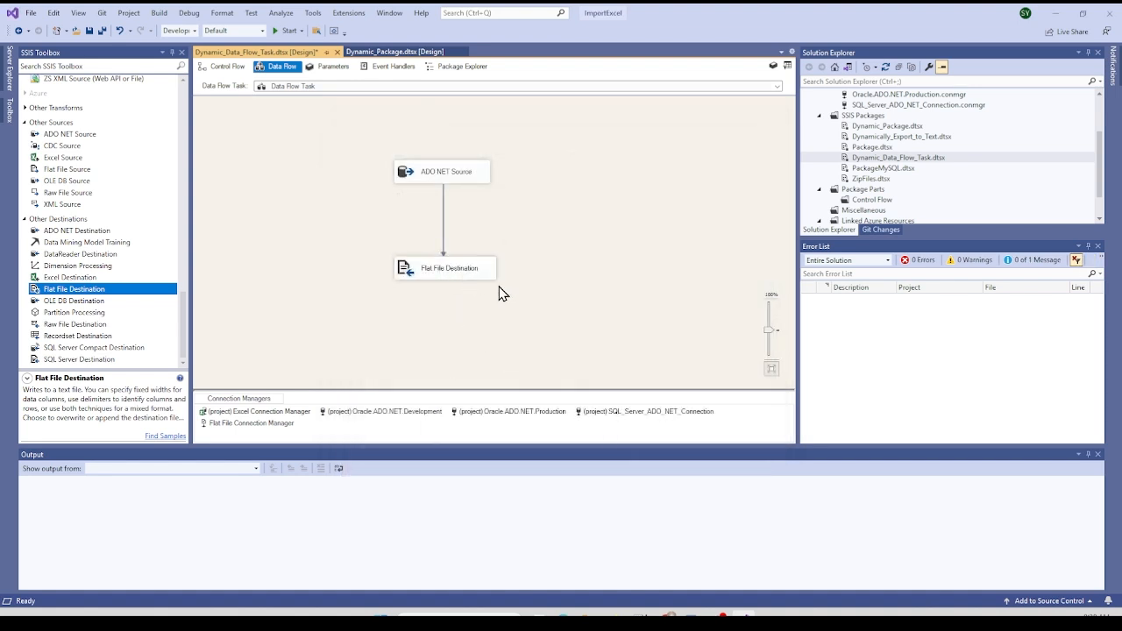
Add a package variable named Name_Variable with data type String and a first name from the dataset as its value
left_click(786, 66)
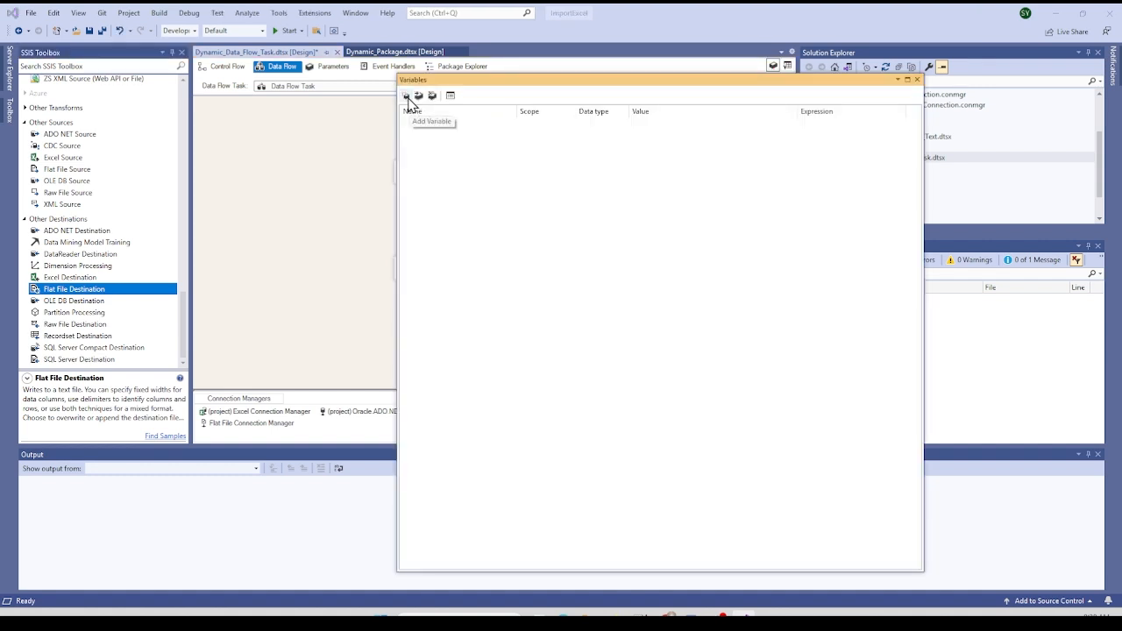
left_click(408, 98)
left_click(443, 126)
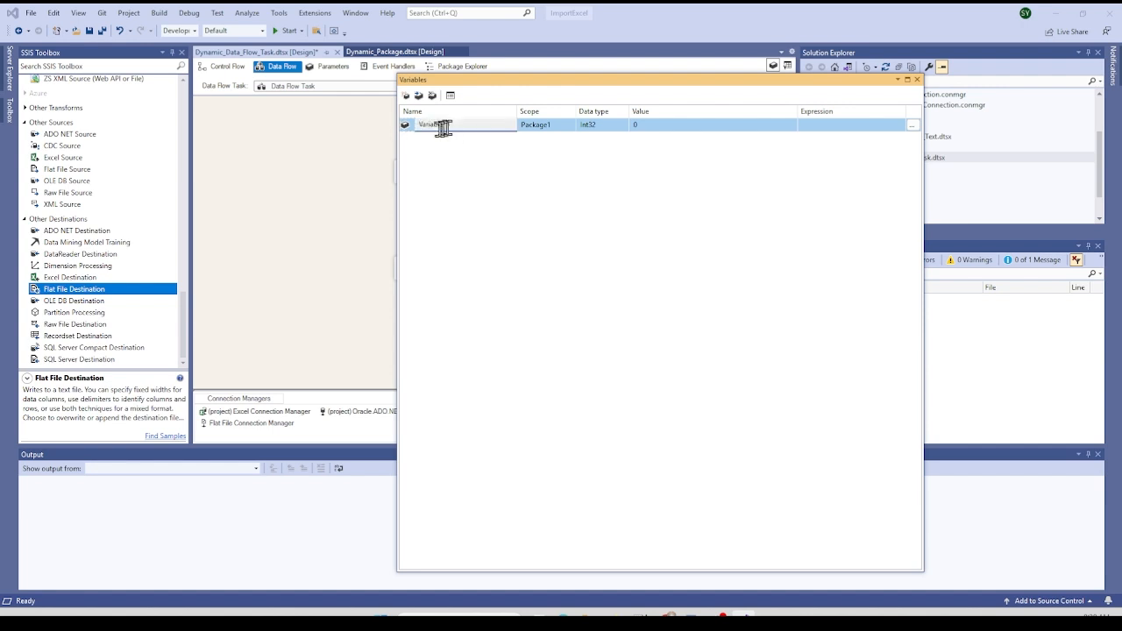
left_click(590, 128)
left_click(623, 124)
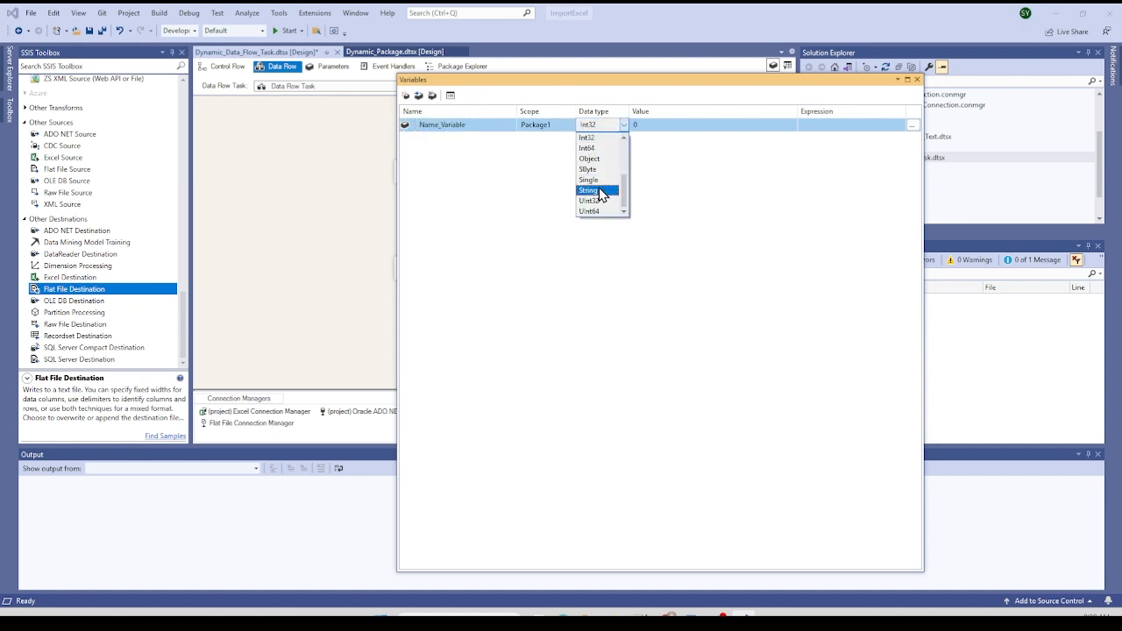
left_click(603, 192)
left_click(651, 124)
type("Mary")
key("Return")
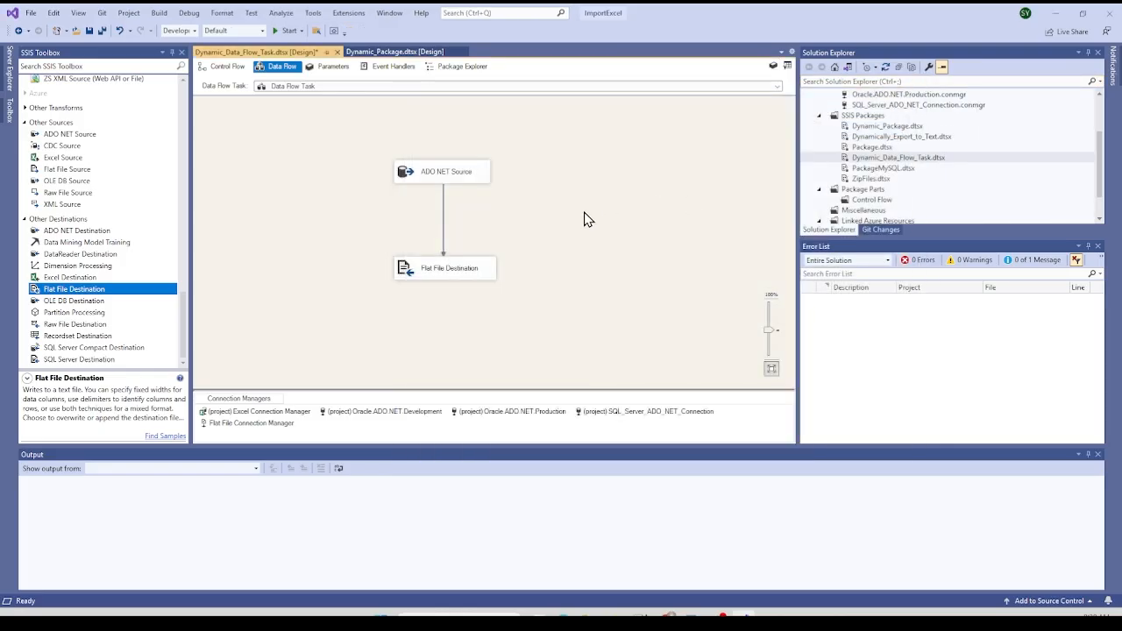
Open the Data Flow Task's property expressions and add one for the [ADO NET Source].[SqlCommand] property
right_click(529, 217)
left_click(560, 381)
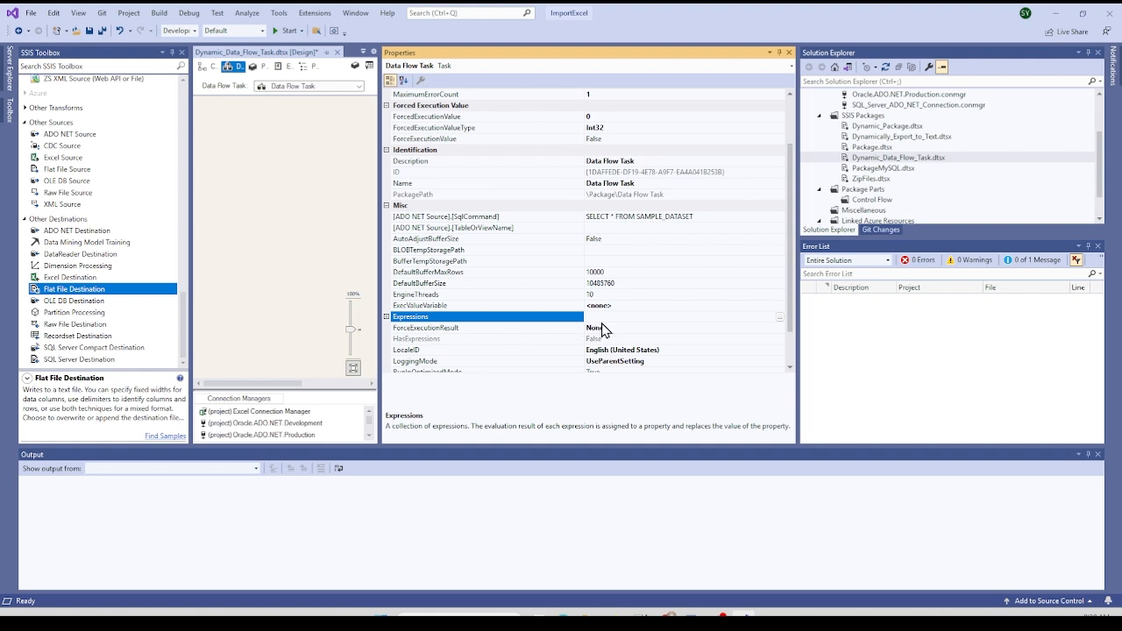
left_click(780, 321)
left_click_drag(592, 215, 491, 144)
left_click_drag(599, 325, 838, 419)
left_click_drag(448, 170, 506, 170)
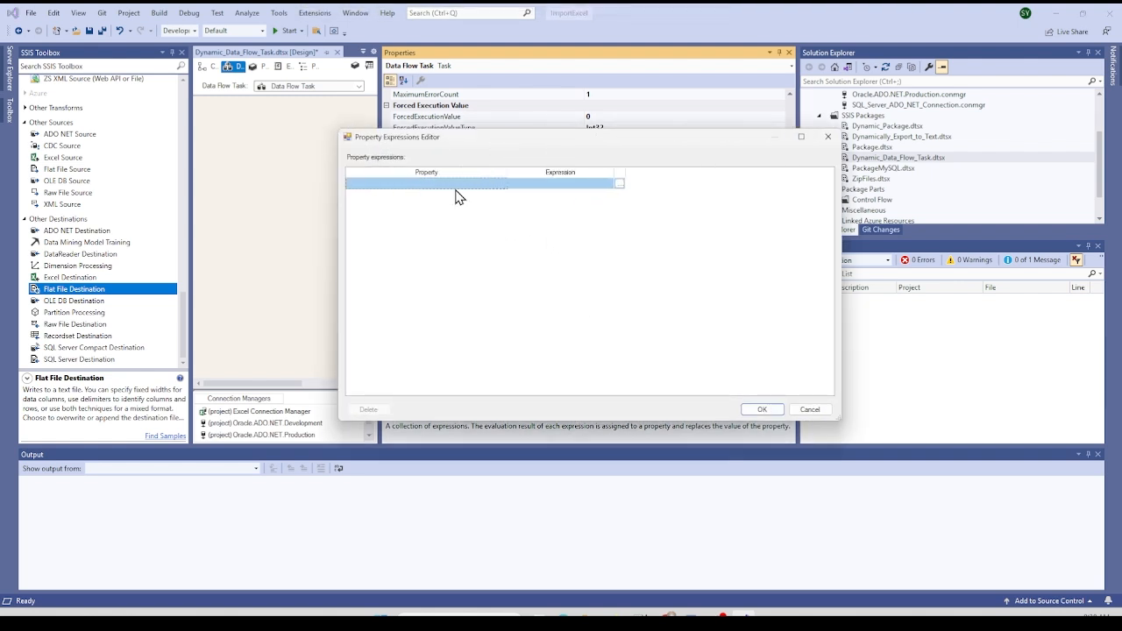
left_click(454, 186)
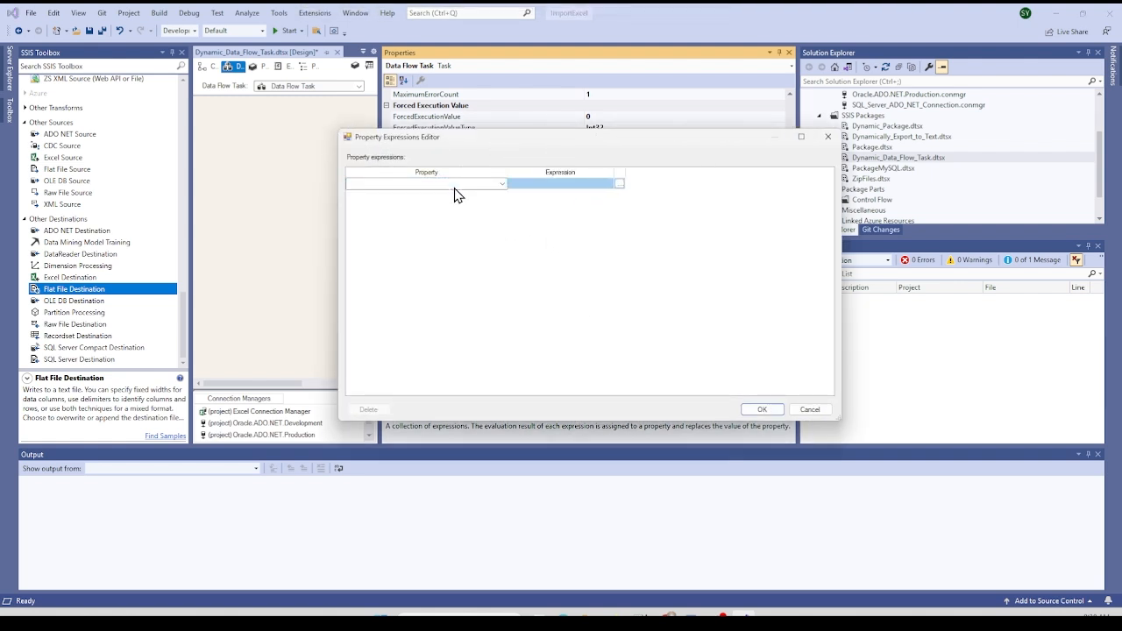
left_click(503, 183)
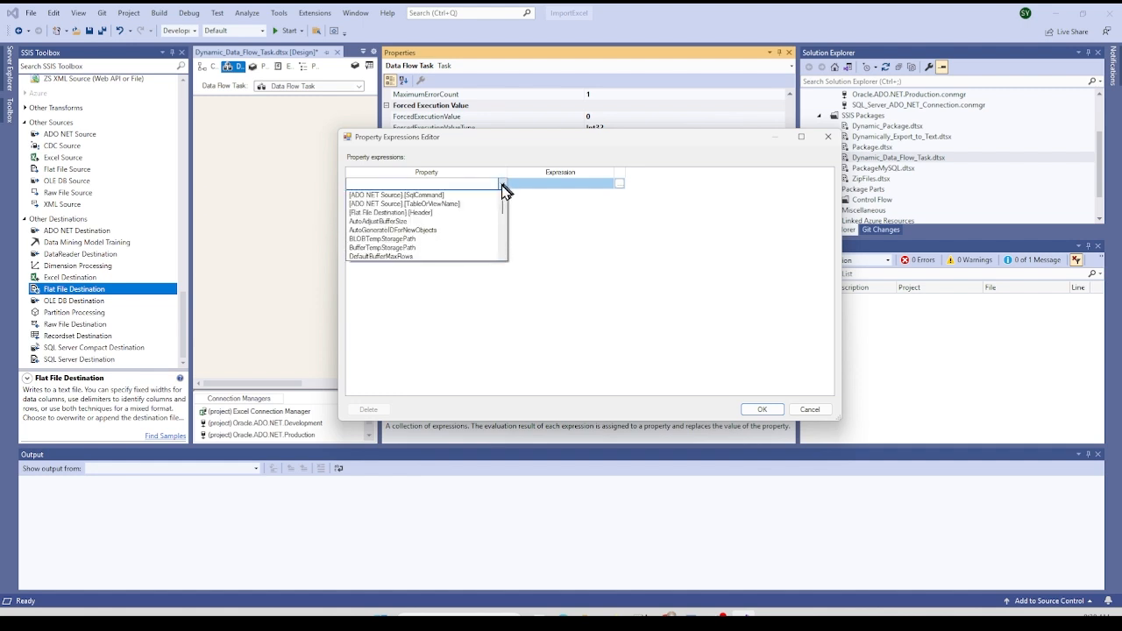
left_click(404, 196)
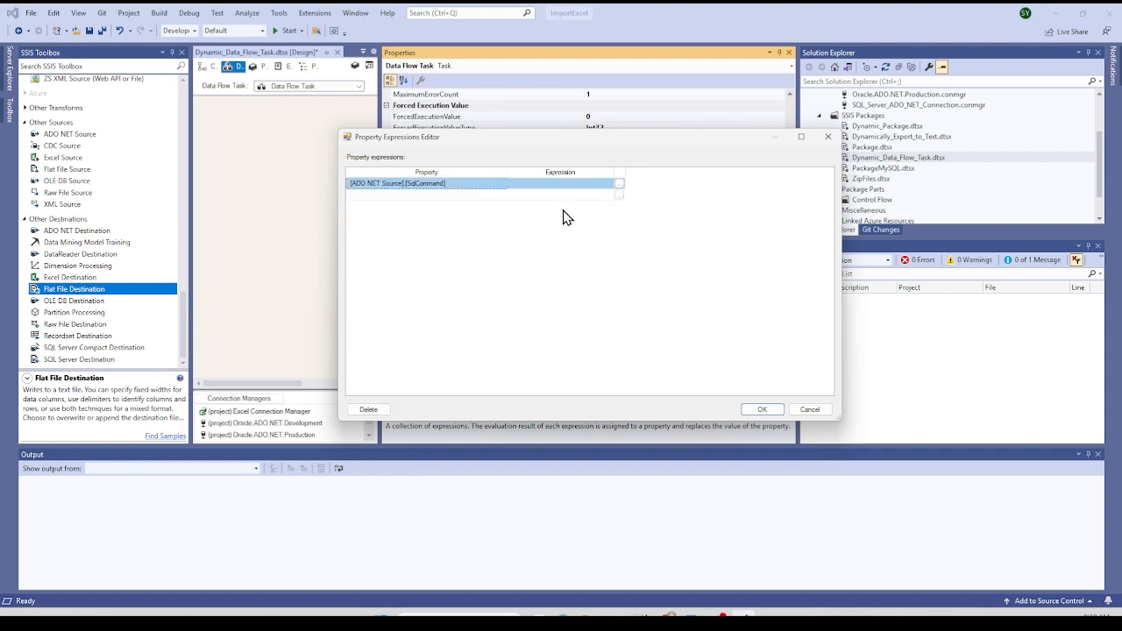
Build the expression SELECT * FROM SAMPLE_DATASET WHERE Name='@[User::Name_Variable]' for the SqlCommand property and try to evaluate it
left_click(619, 185)
left_click_drag(315, 80, 648, 134)
left_click(457, 325)
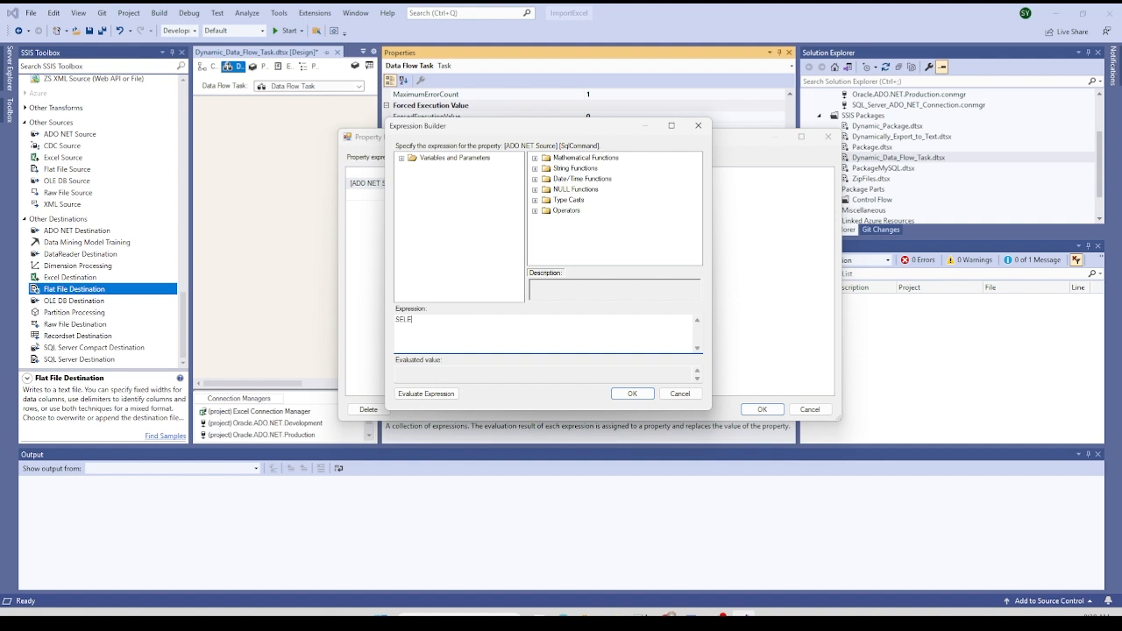
type("SELECT * FROM SAMPLE_DATASET WHERE Name='")
left_click(402, 157)
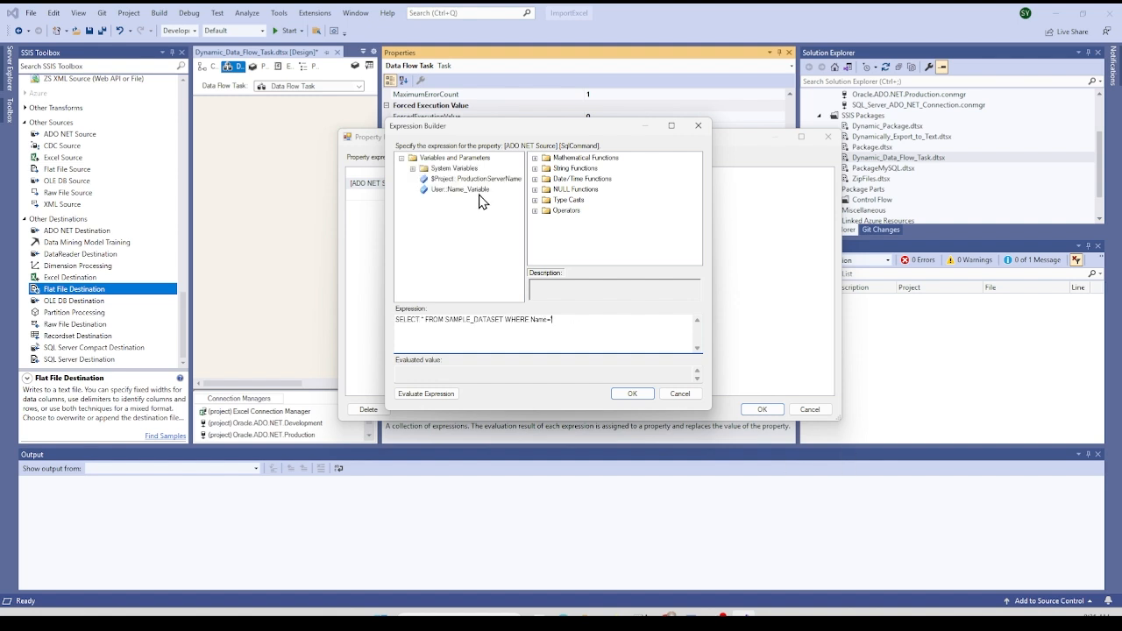
left_click_drag(473, 191, 565, 325)
left_click(630, 322)
type("'@[User::Name_Variable")
left_click(555, 320)
key("BackSpace")
left_click(432, 393)
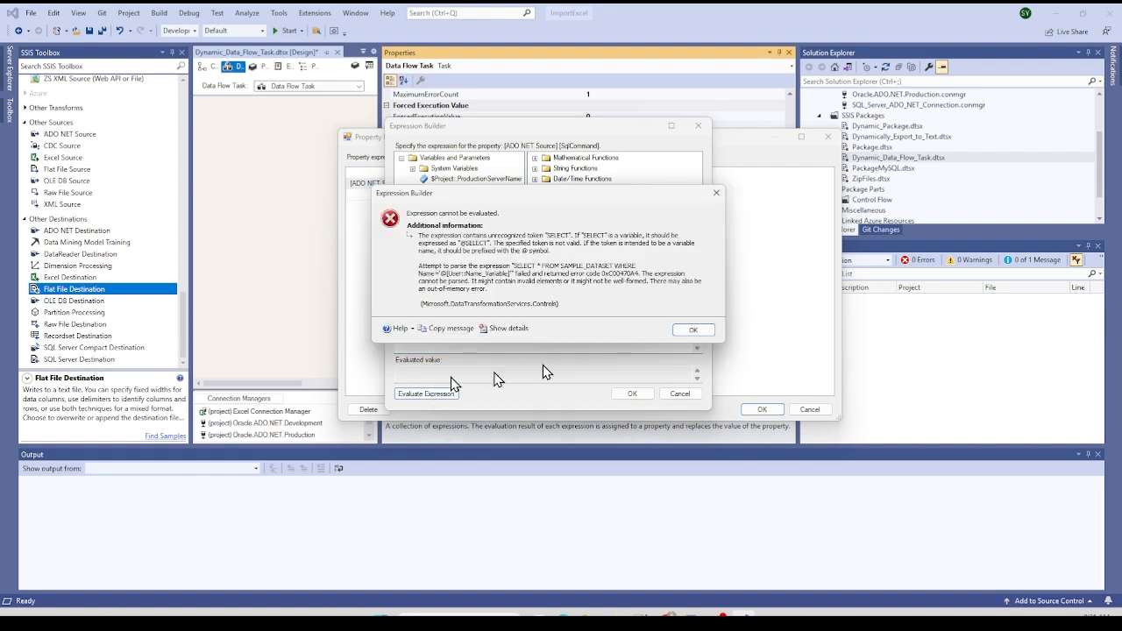
left_click(705, 330)
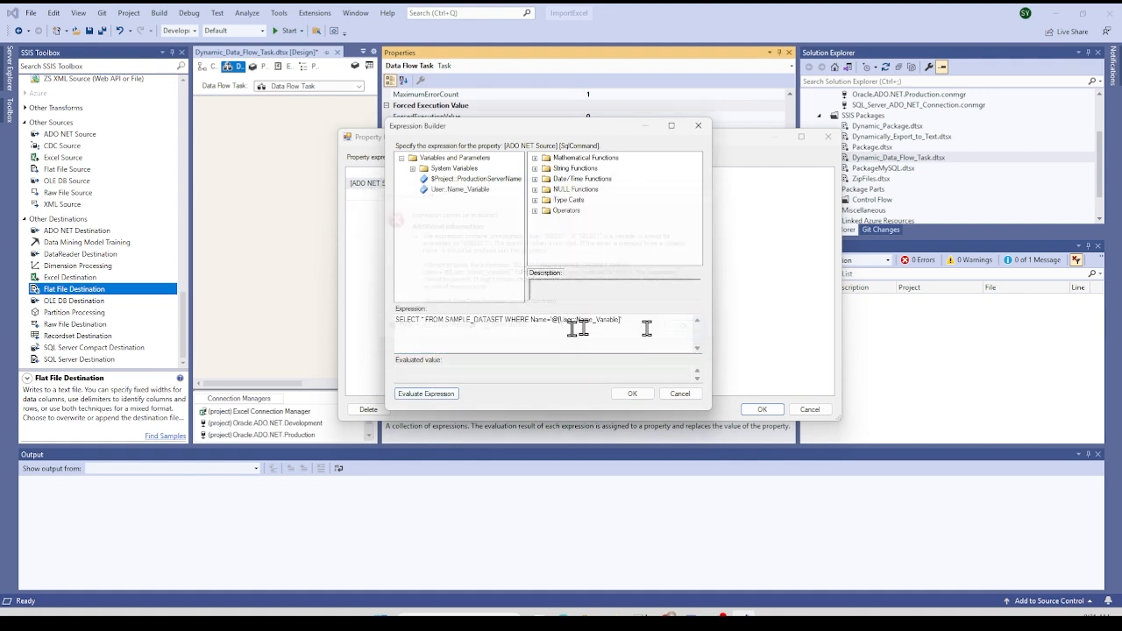
Correct the expression to "SELECT * FROM SAMPLE_DATASET WHERE Name='" + @[User::Name_Variable] +"'", evaluate it and accept the property expression
left_click(396, 319)
type("\"")
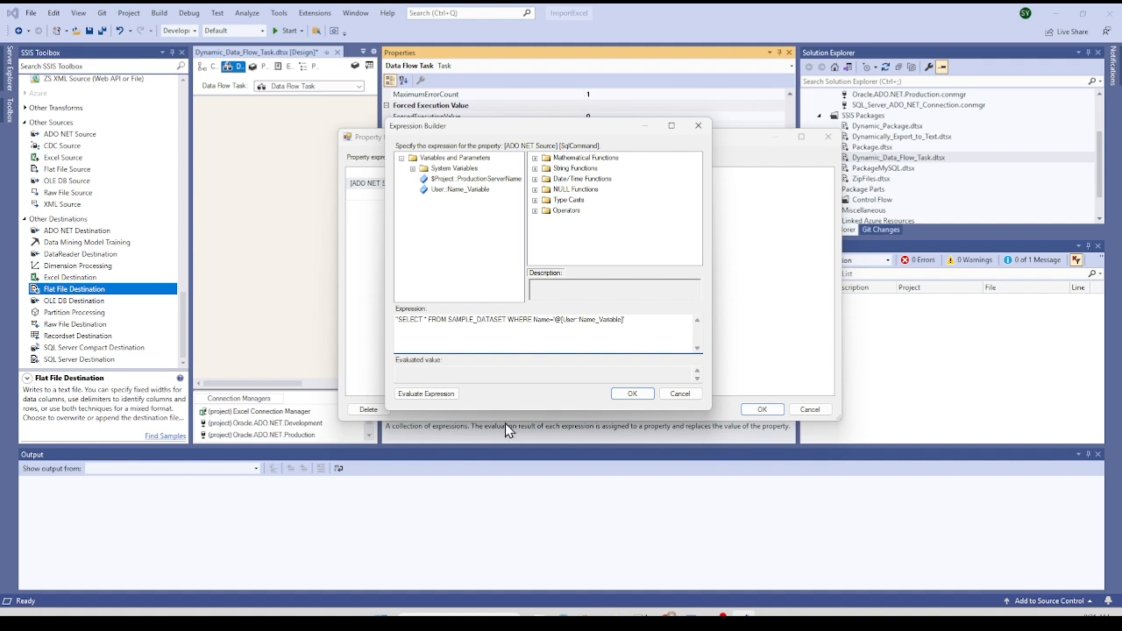
type("\" +")
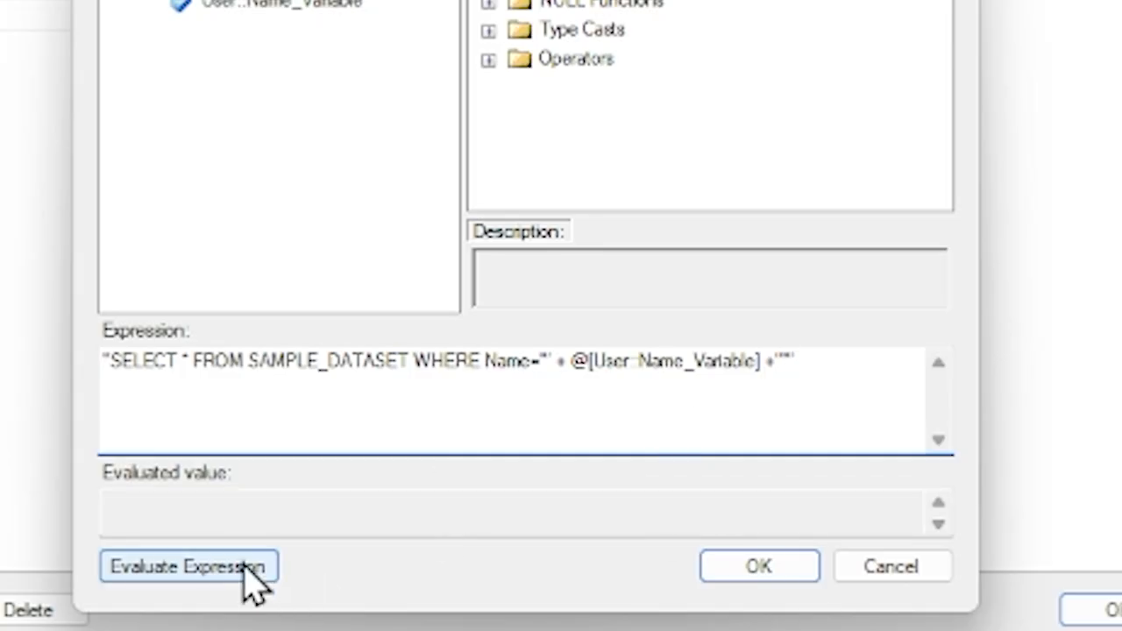
left_click(448, 395)
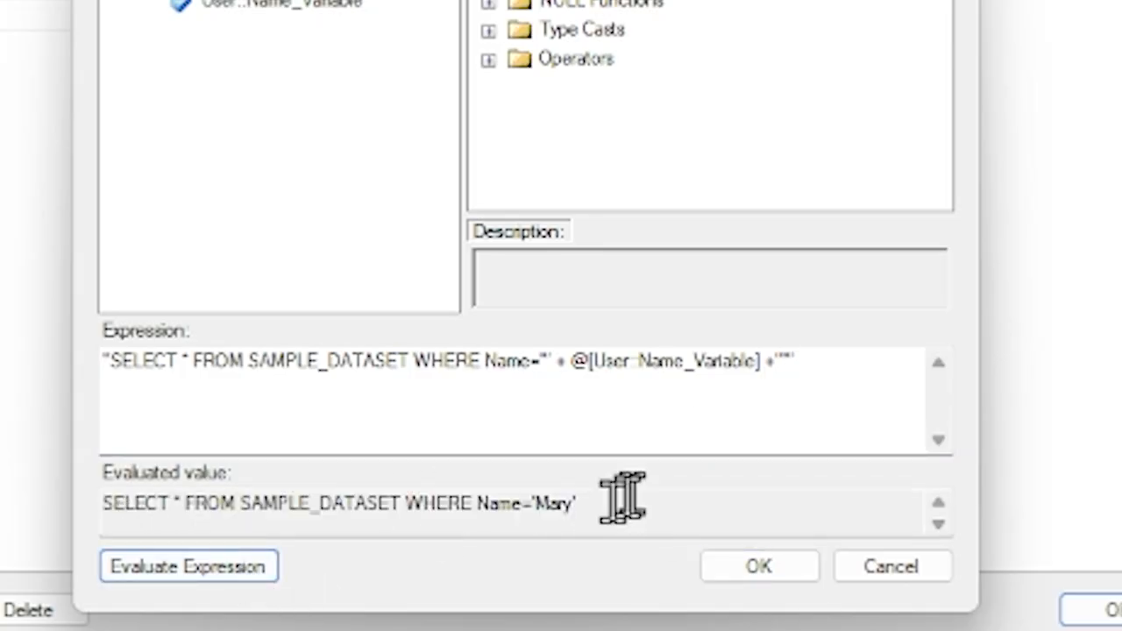
left_click_drag(643, 514, 103, 505)
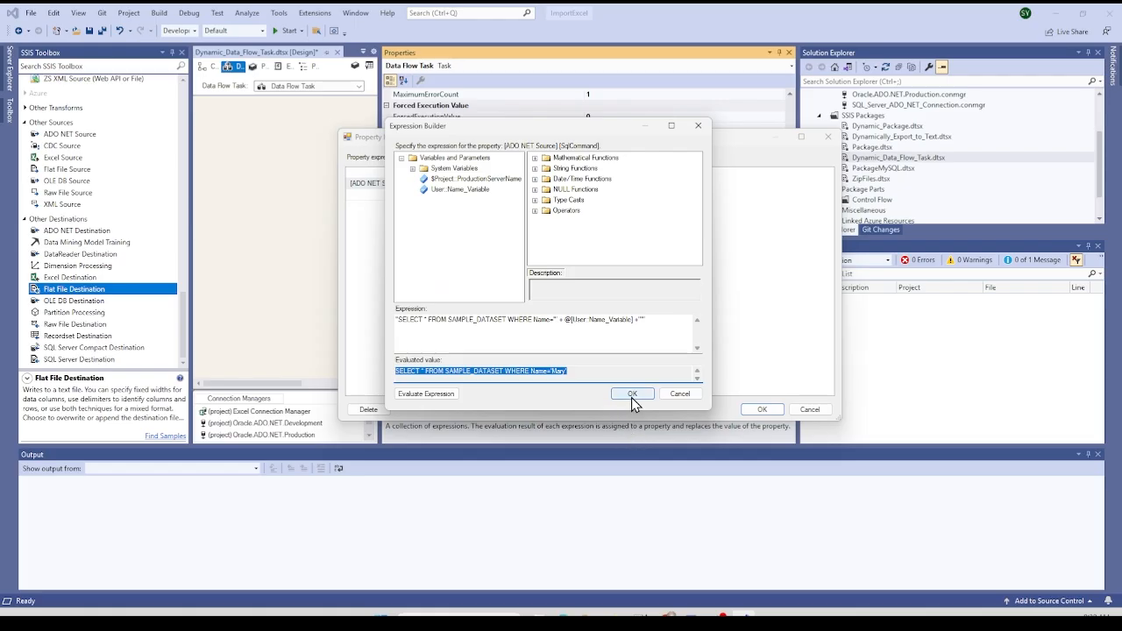
left_click(632, 395)
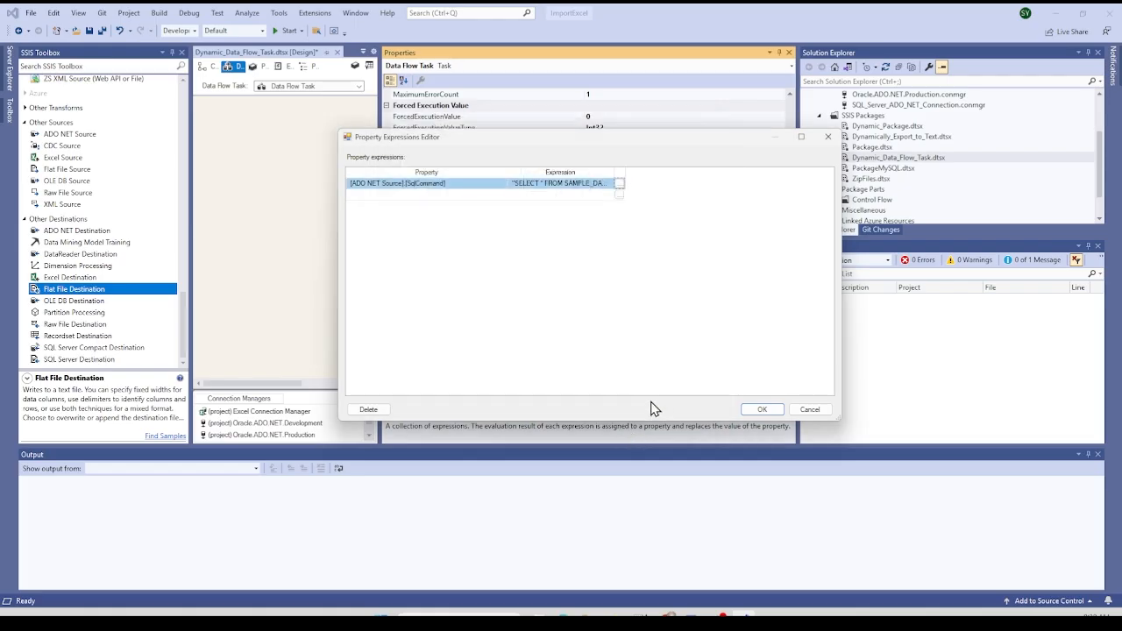
left_click(762, 409)
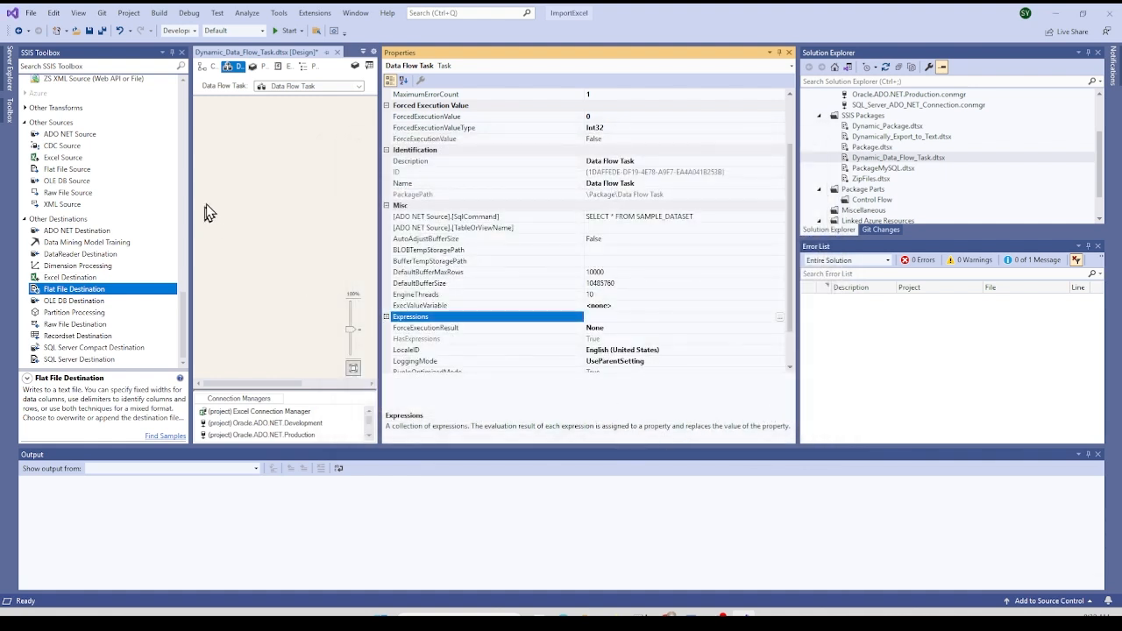
Save the package, return to its control flow and run it, ending the debugging session once it has executed
left_click(789, 53)
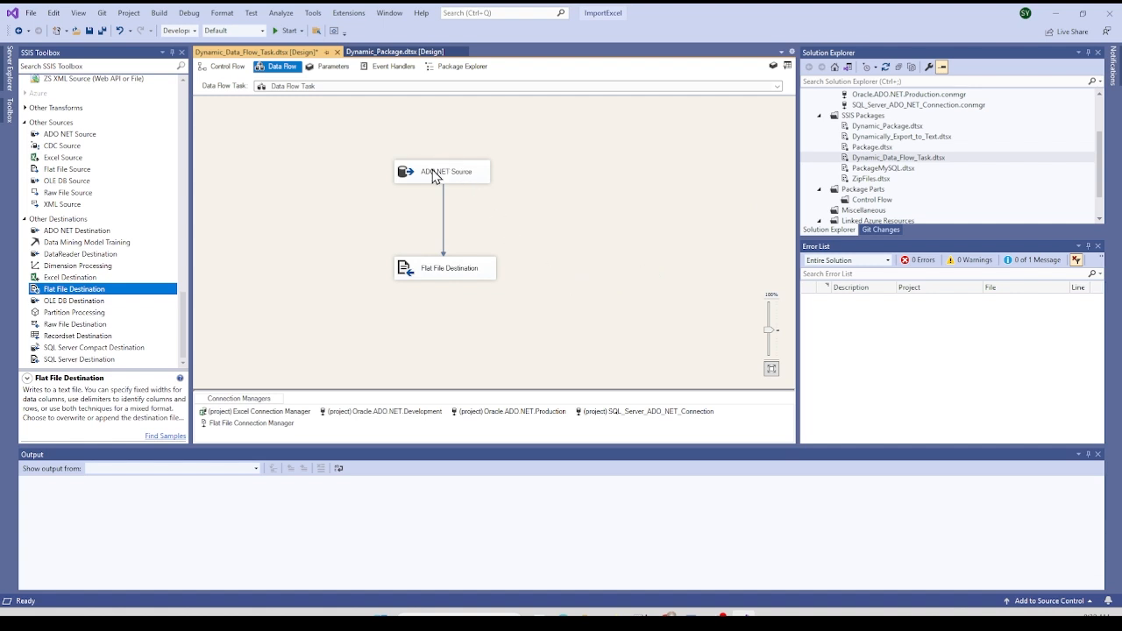
left_click(91, 34)
left_click(220, 67)
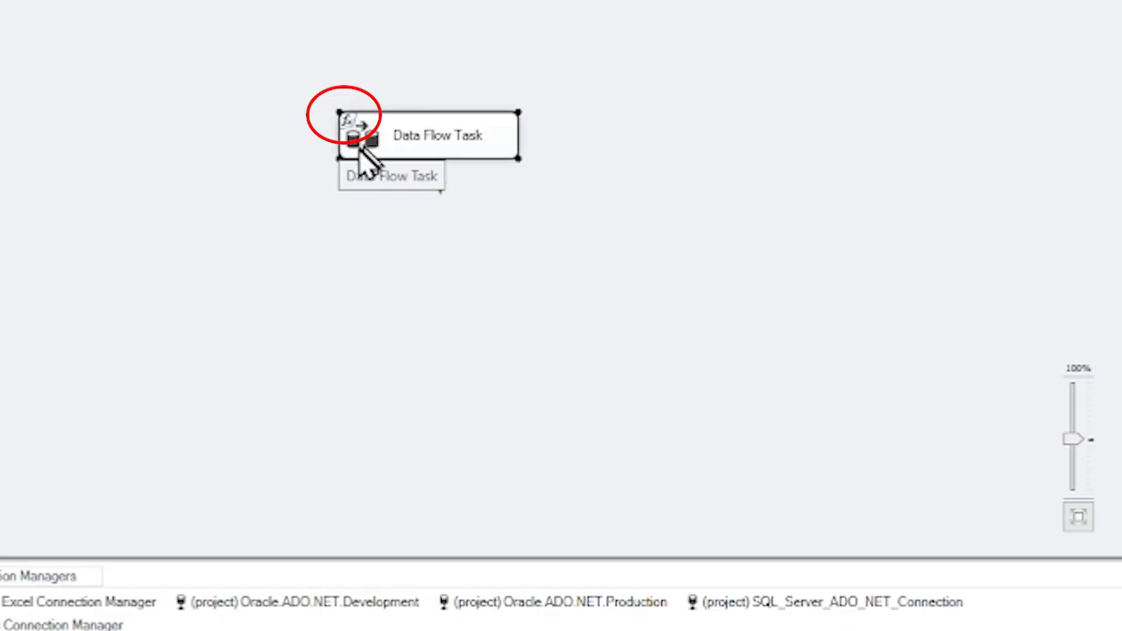
left_click(314, 344)
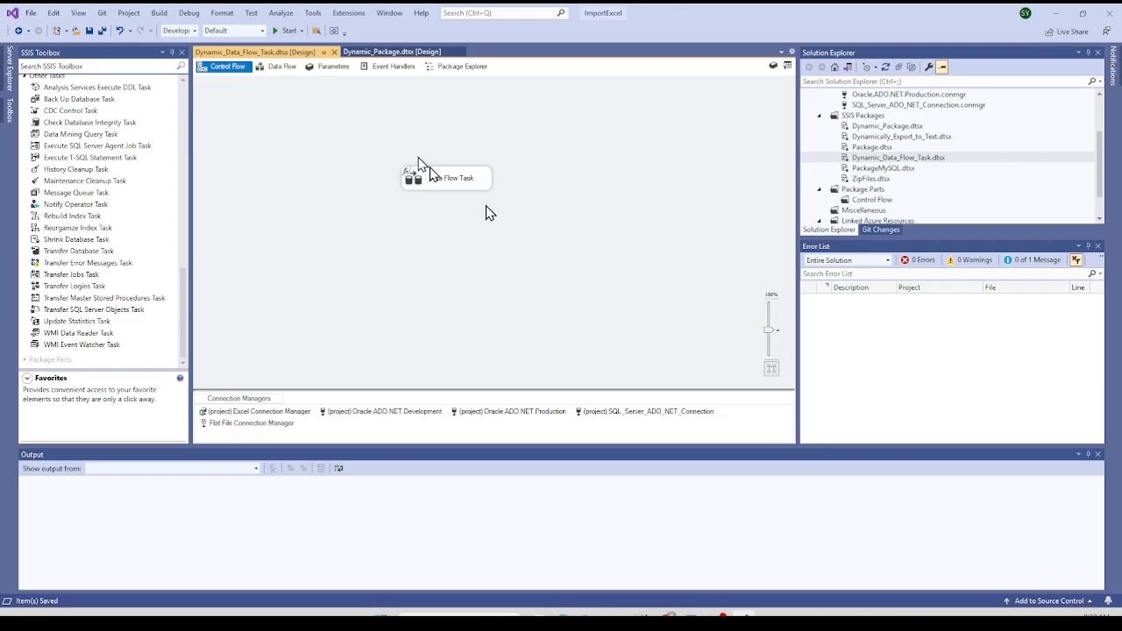
left_click(287, 31)
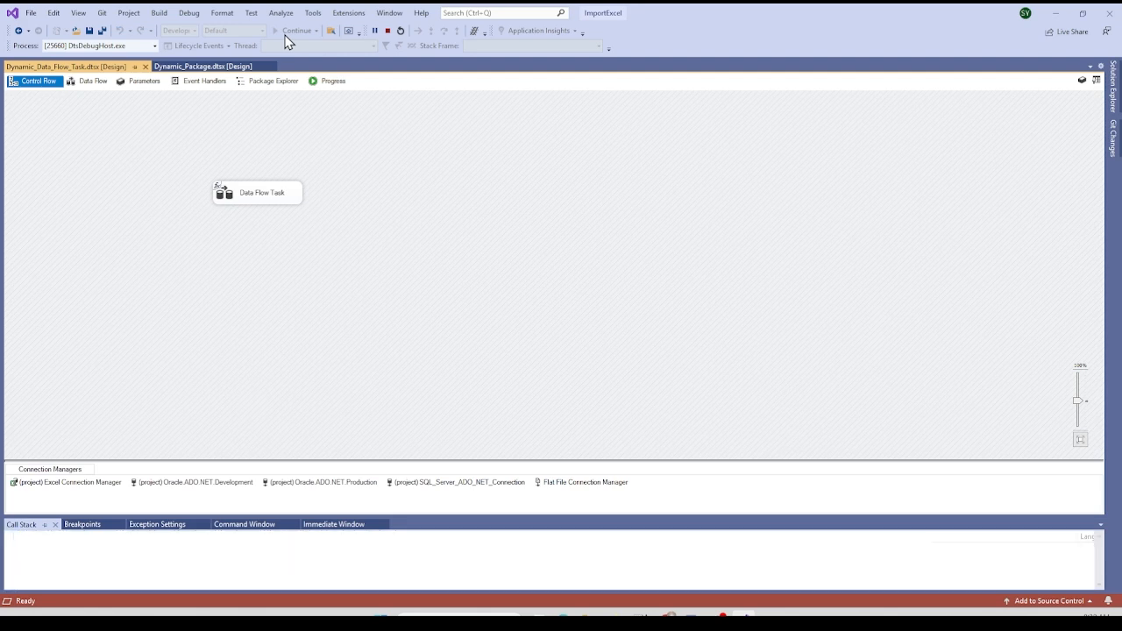
left_click(389, 32)
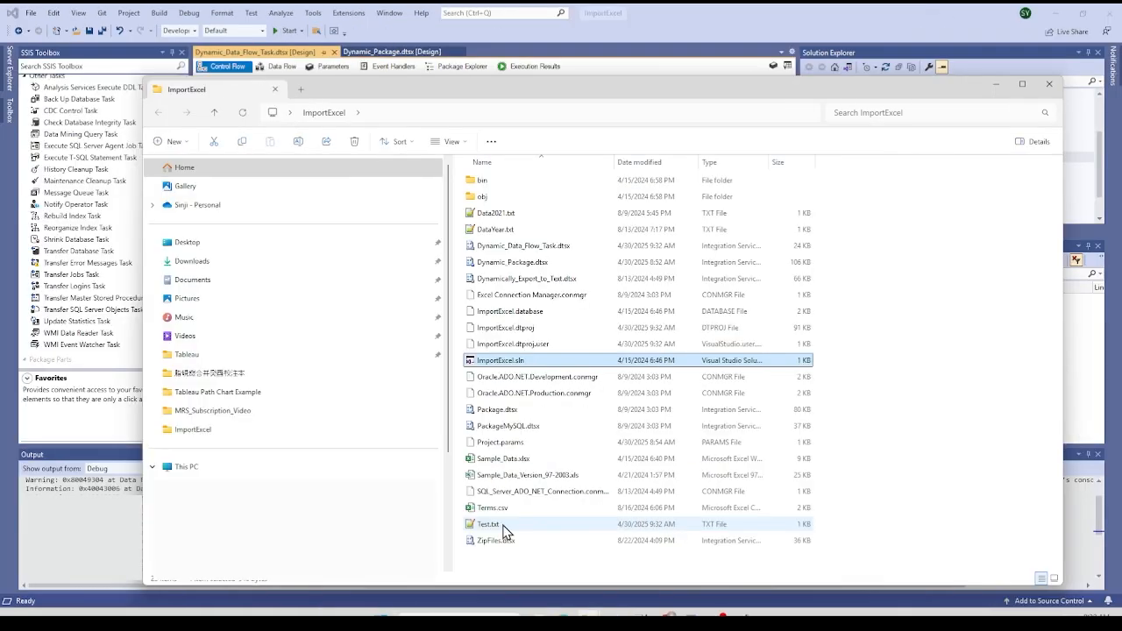
Check the exported row in Test.txt and delete the file from the ImportExcel folder
double_click(500, 529)
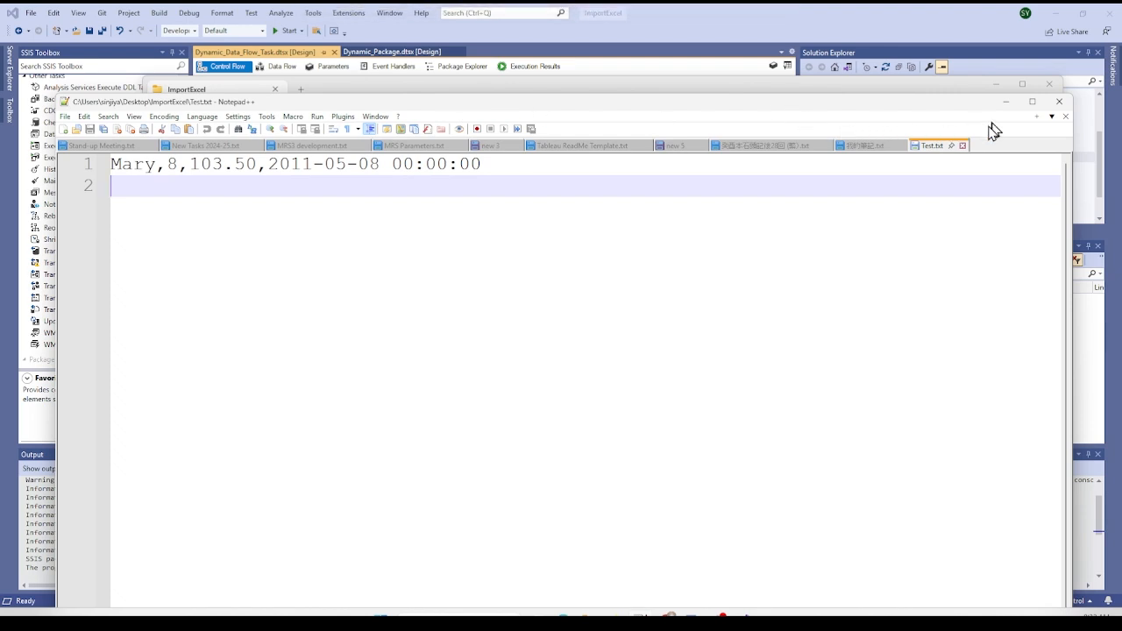
left_click(1006, 102)
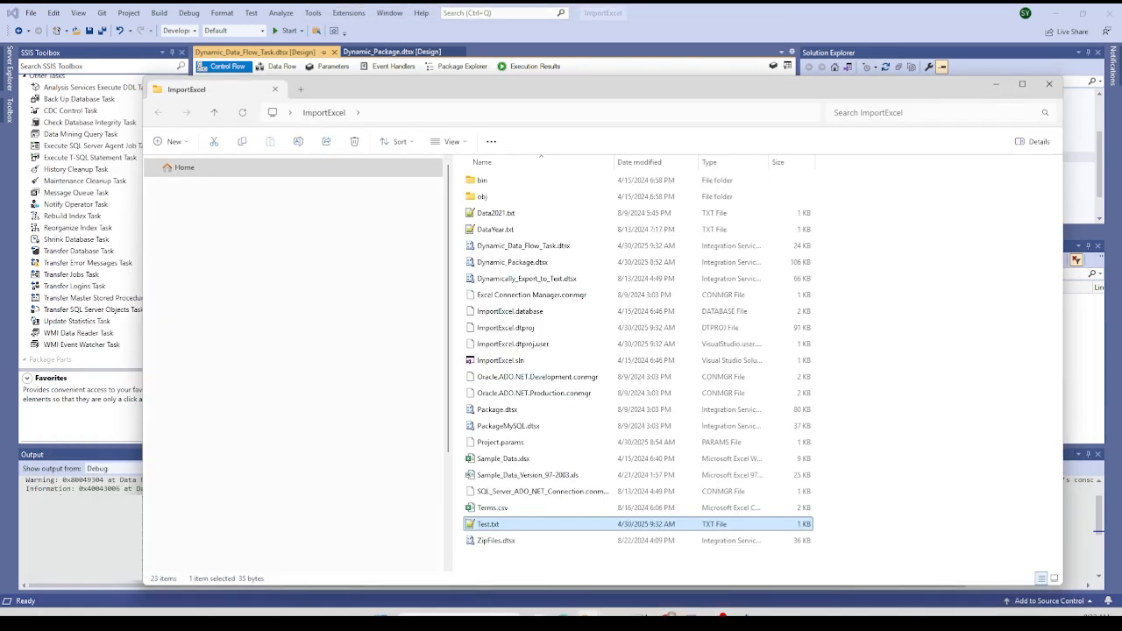
right_click(498, 531)
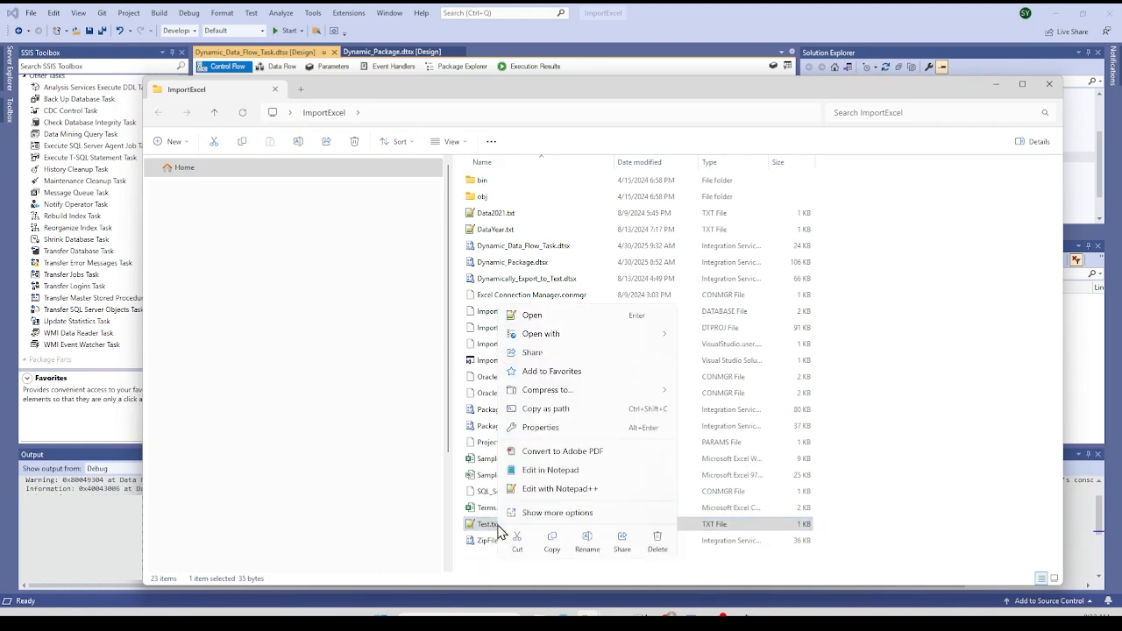
left_click(659, 543)
left_click(995, 84)
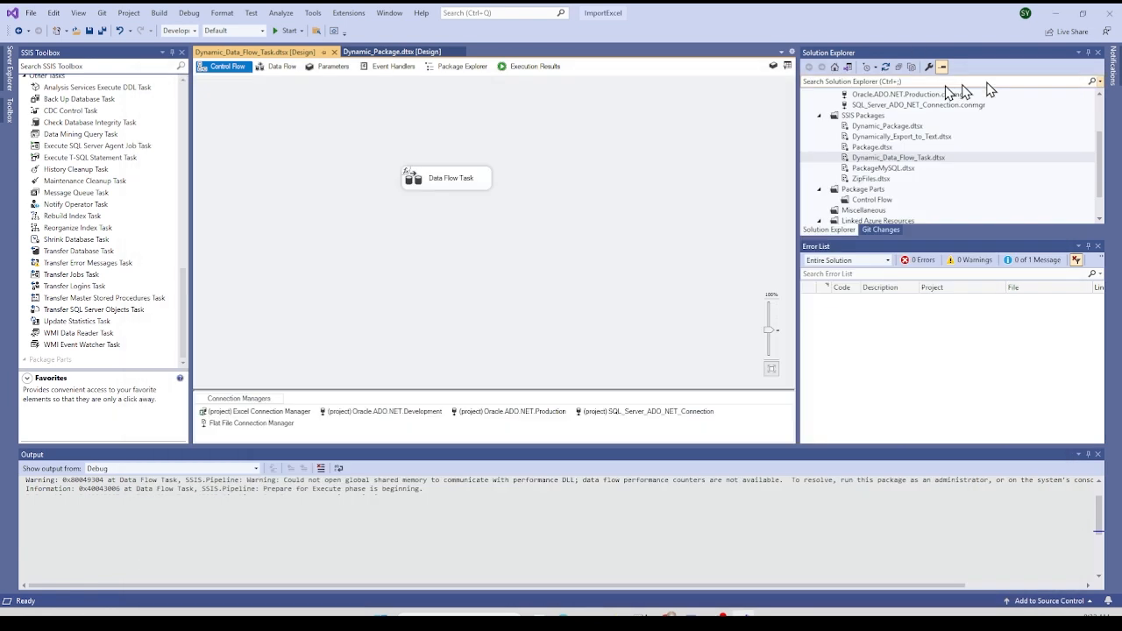
Change the value of the package variable Name_Variable to a different first name from the dataset
left_click(772, 66)
left_click(659, 126)
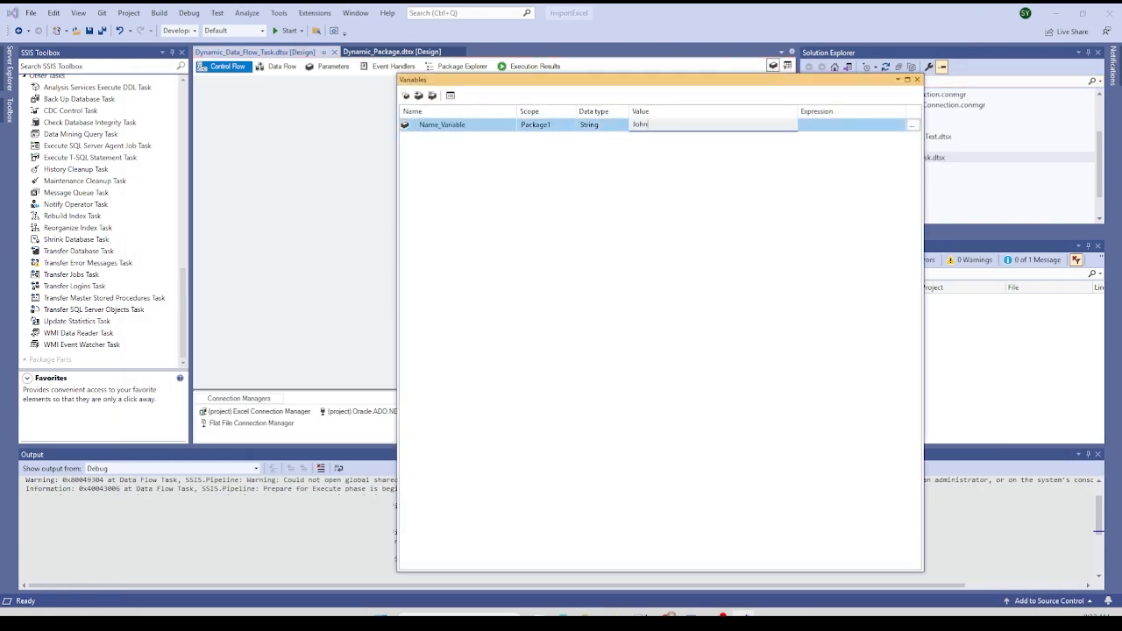
left_click(601, 277)
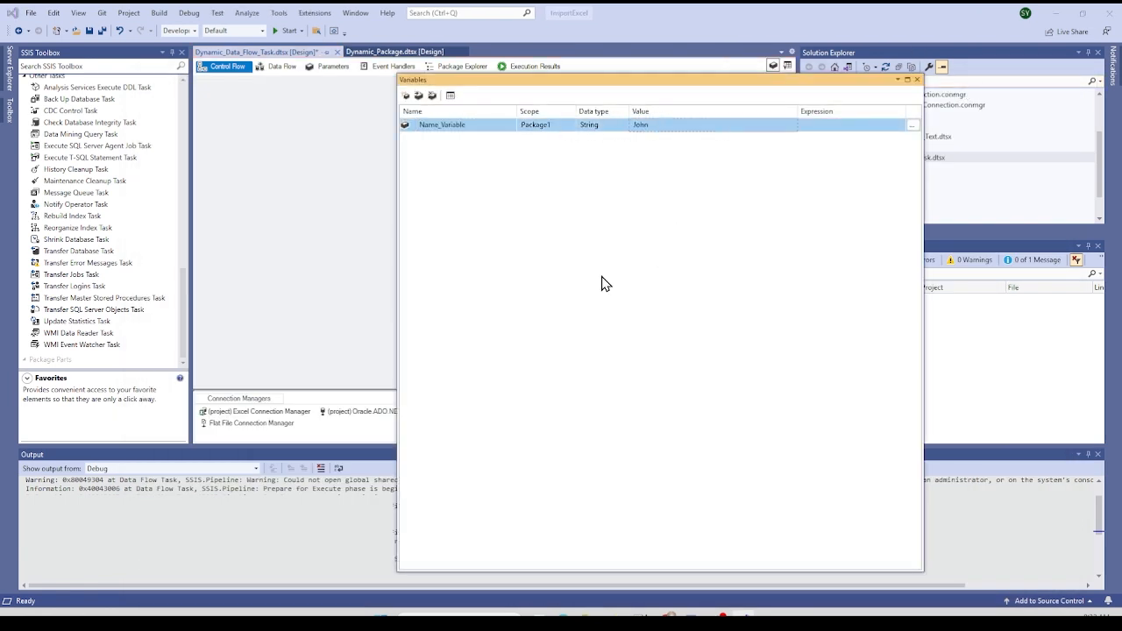
left_click(918, 79)
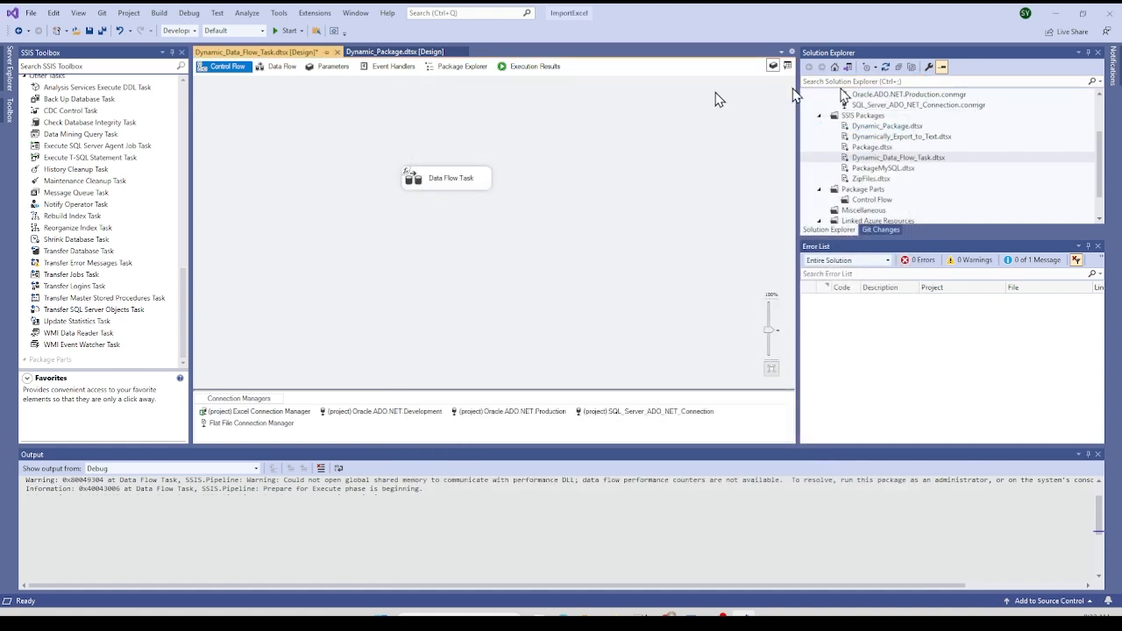
Run the package again, end debugging and inspect the exported row in the newly generated Test.txt
left_click(289, 31)
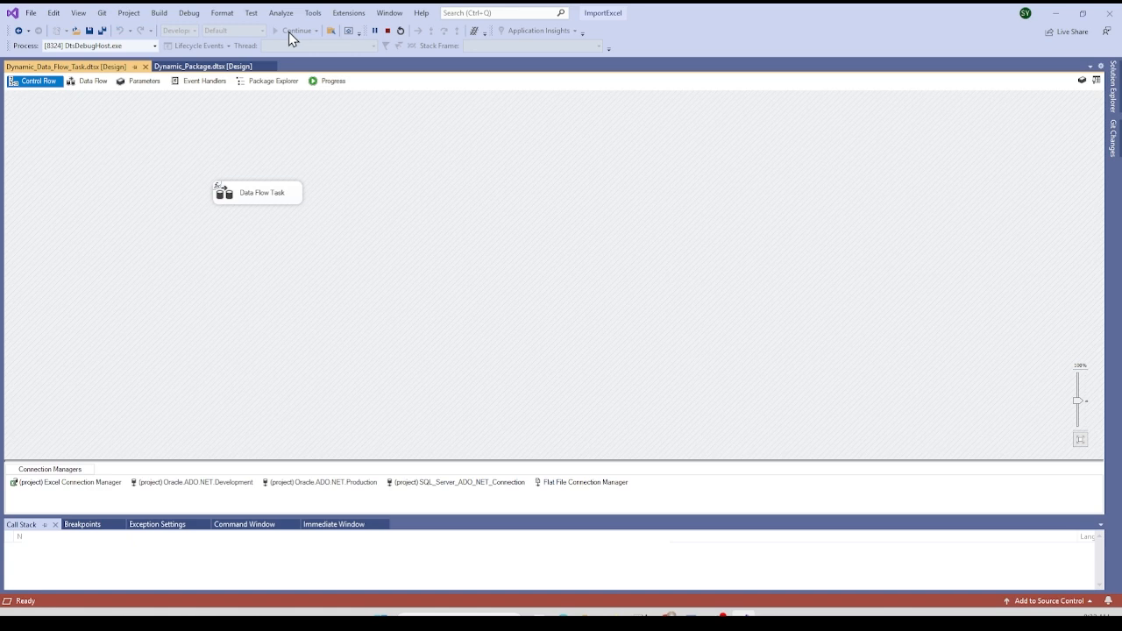
left_click(387, 31)
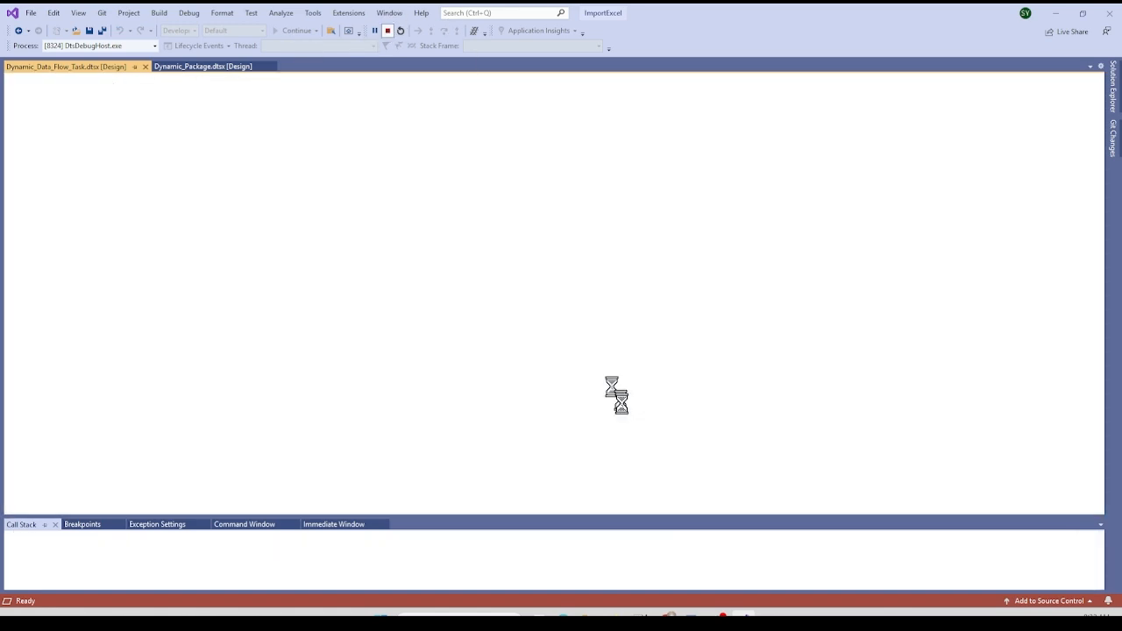
mouse_move(617, 613)
left_click(617, 590)
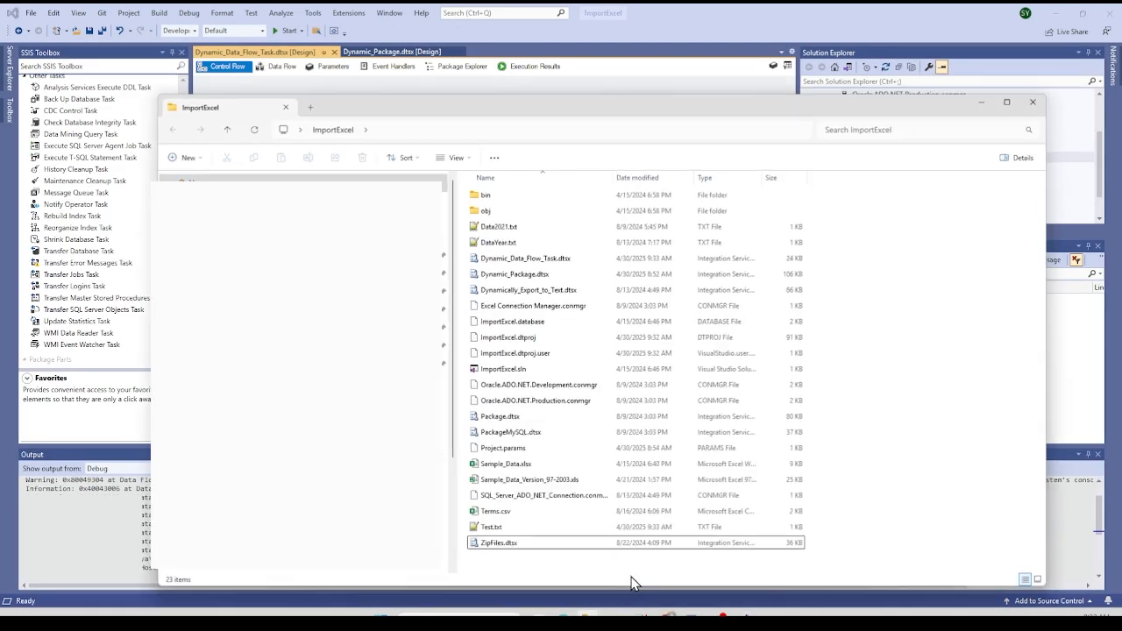
double_click(506, 525)
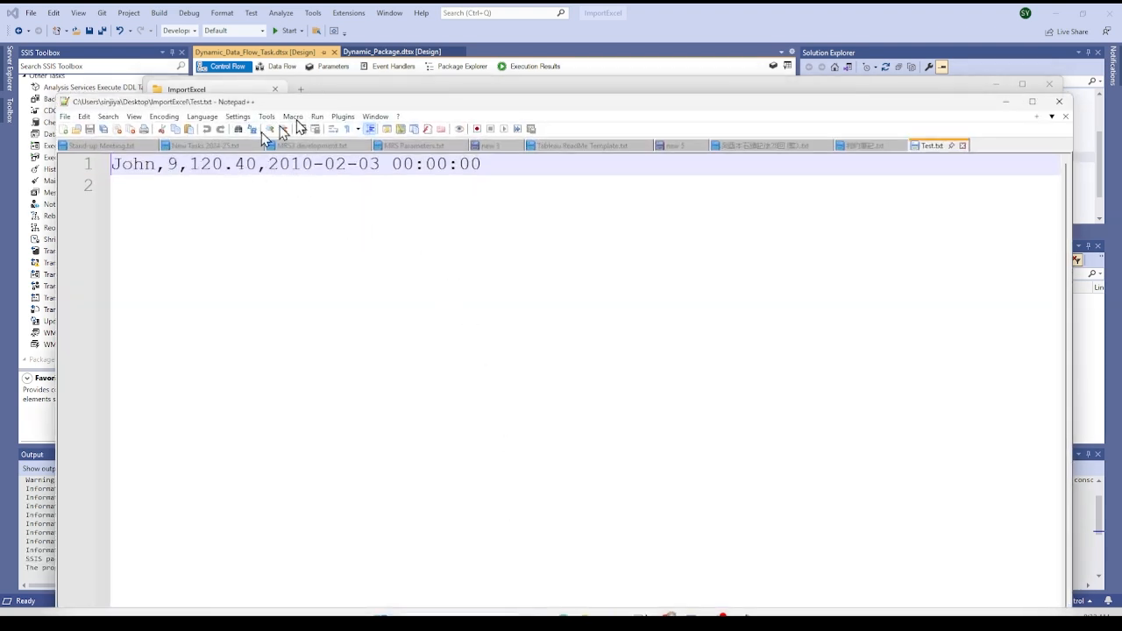
triple_click(138, 169)
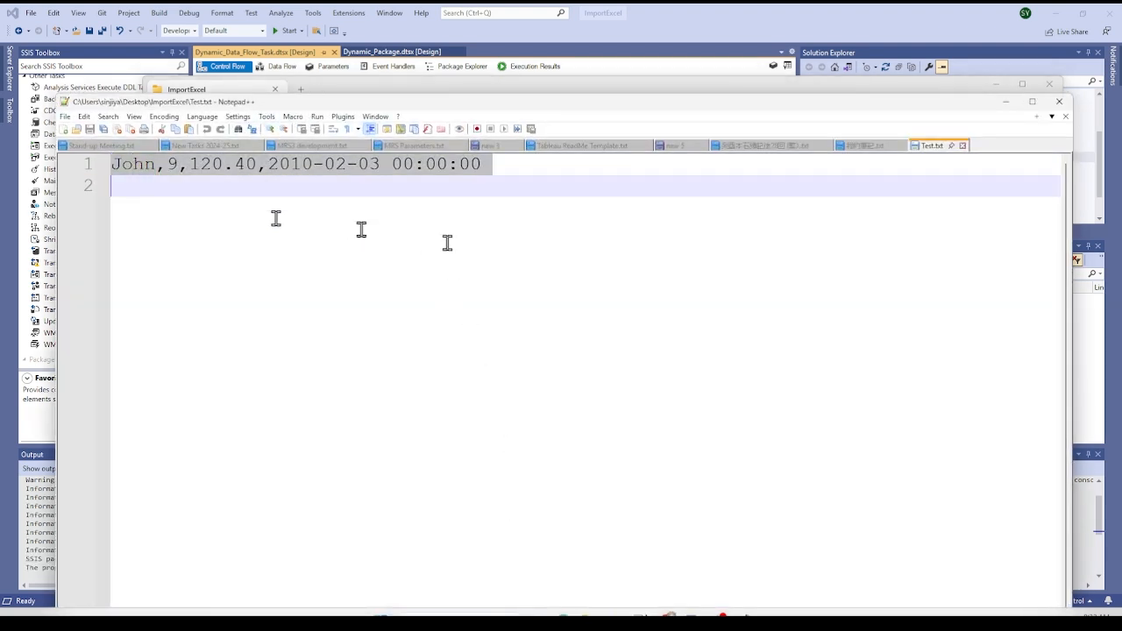
left_click(1058, 101)
left_click(997, 85)
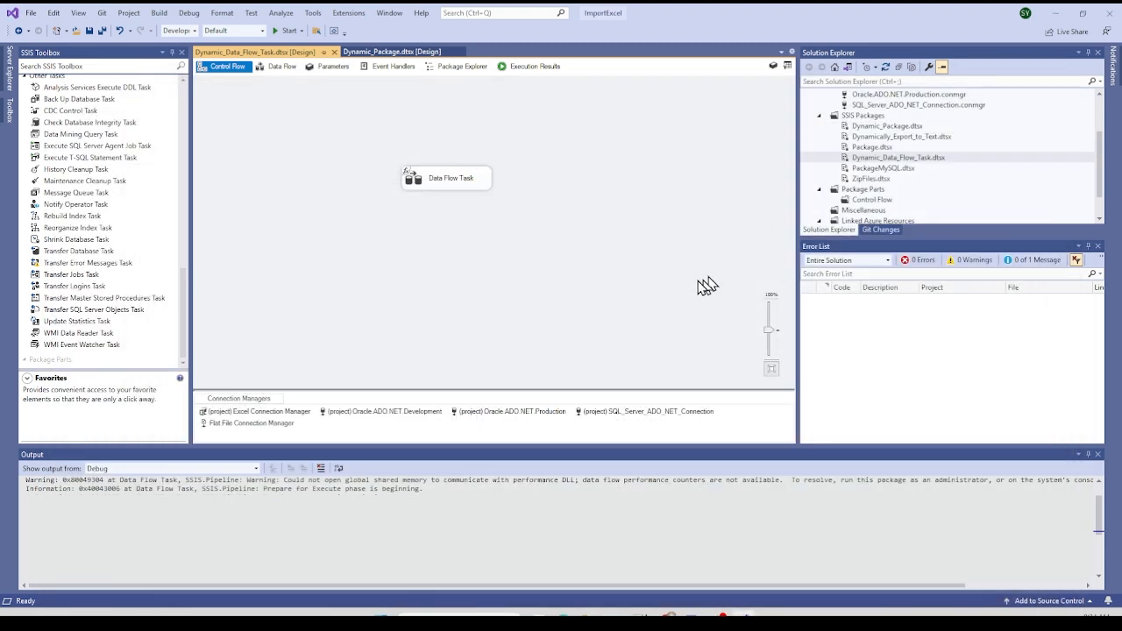
Review the Data Flow Task's SqlCommand property and the expression assigned to it
right_click(474, 191)
left_click(487, 194)
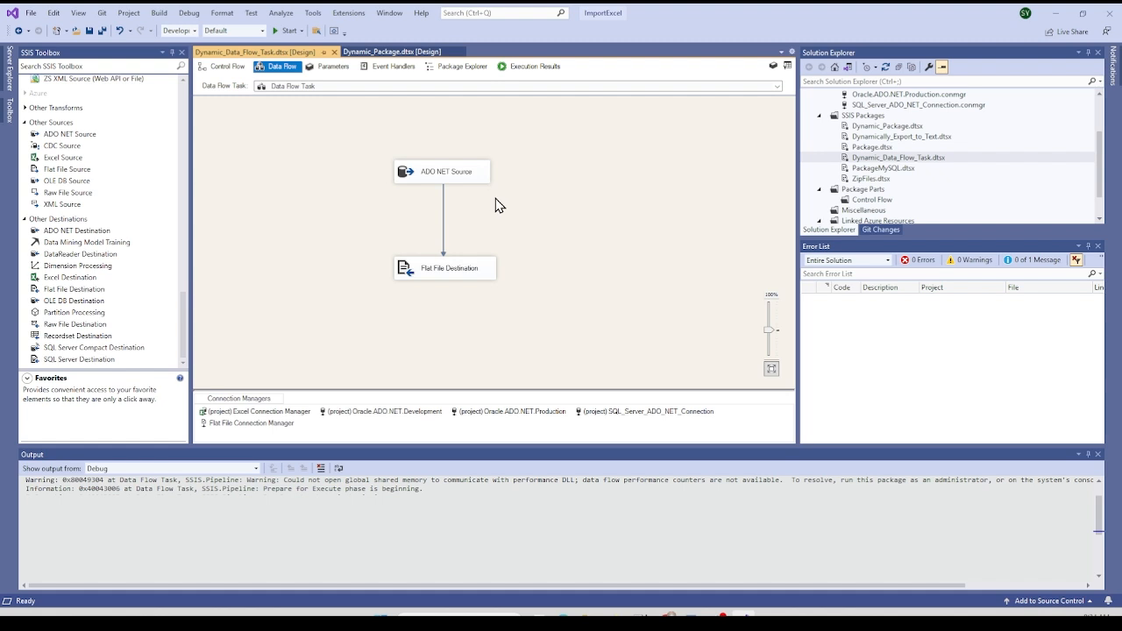
right_click(495, 205)
left_click(538, 365)
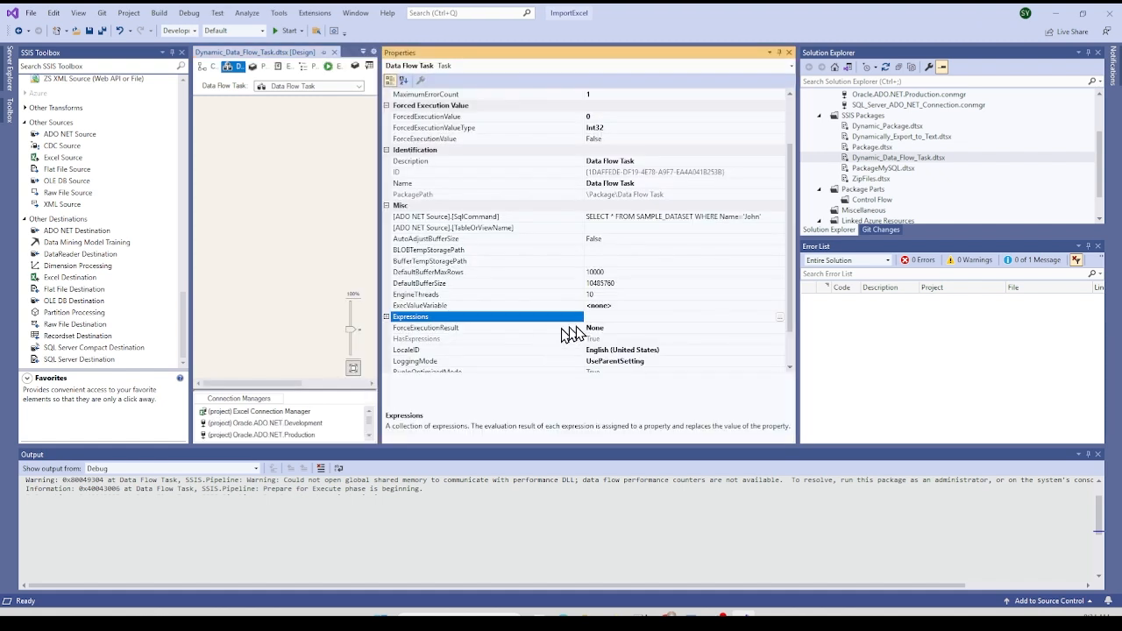
left_click(658, 218)
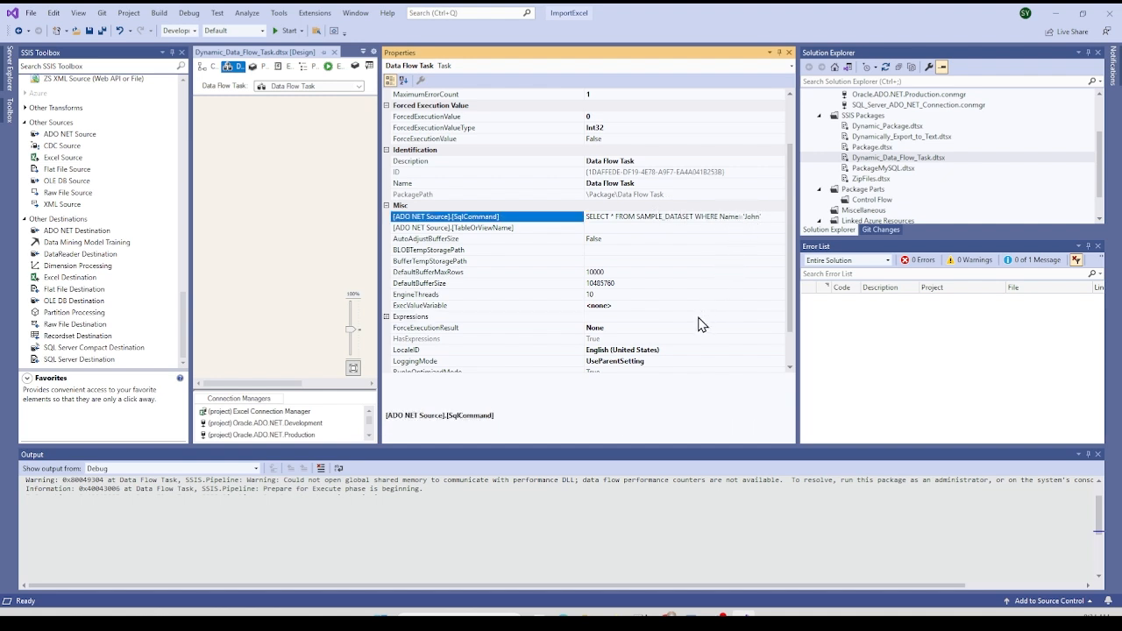
left_click(388, 317)
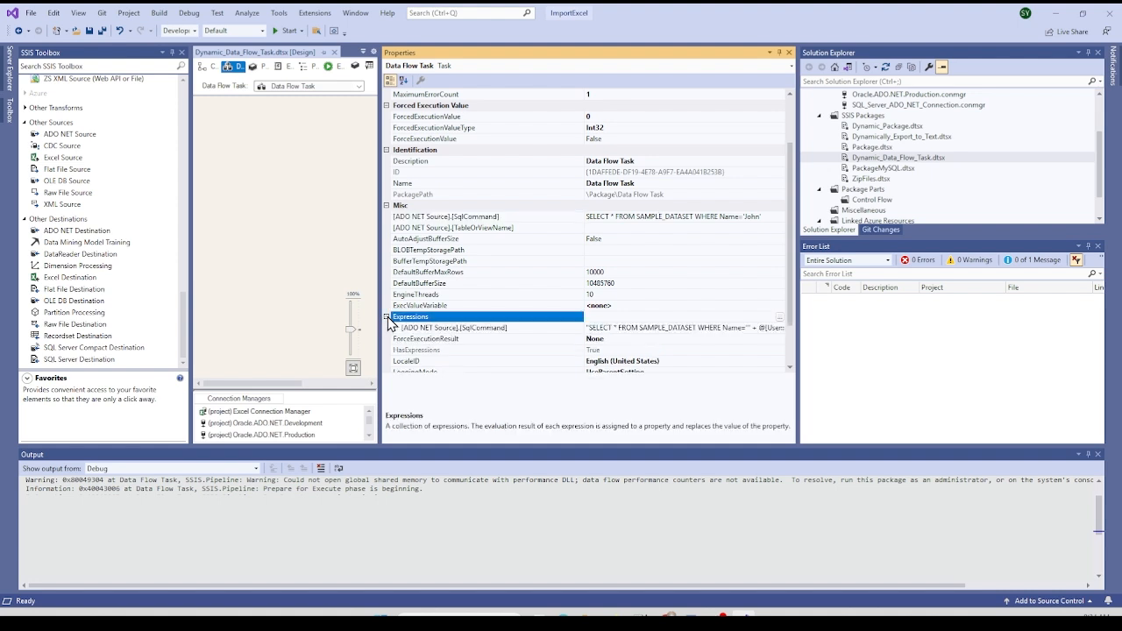